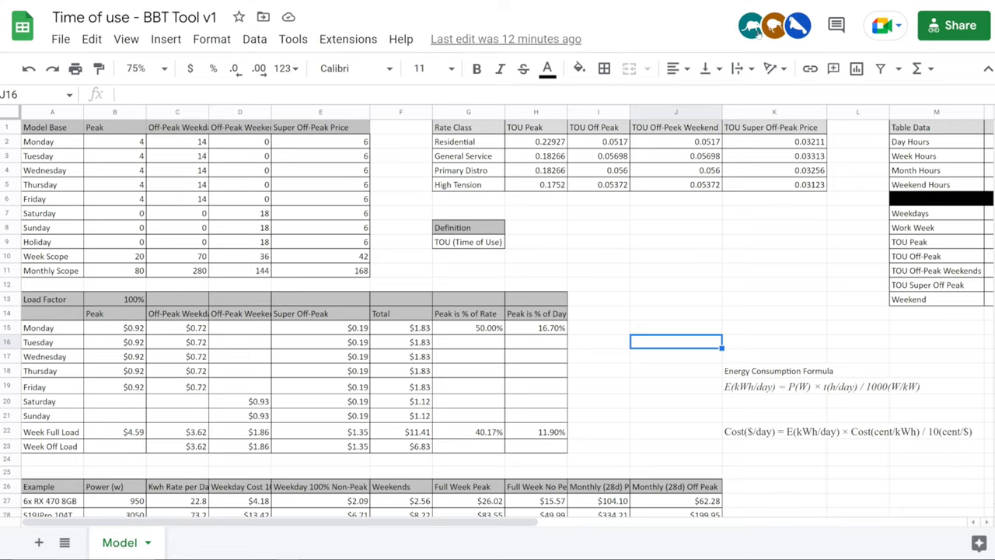
- Examine the rate classes in the rate table, from Residential through General Service and Primary Distro to High Tension
click(418, 172)
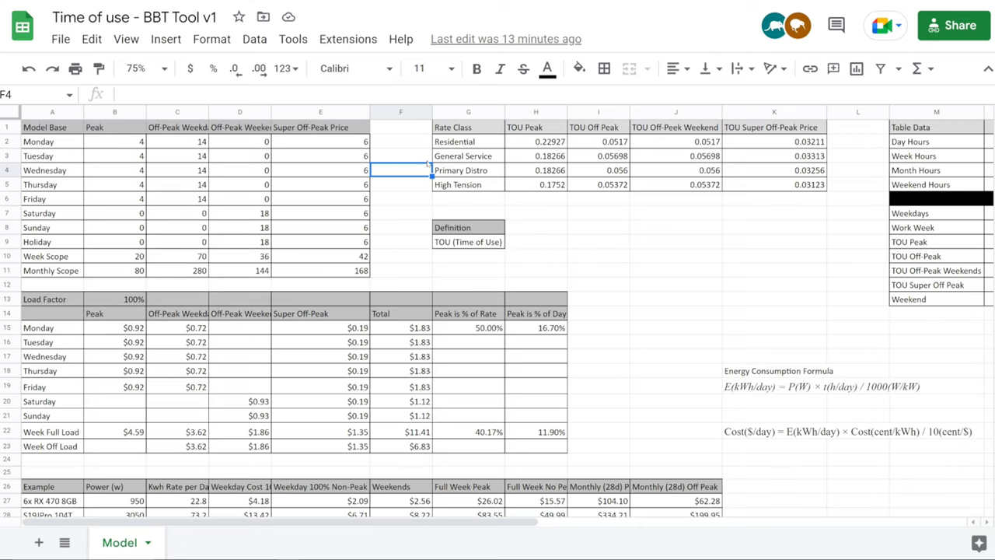
click(469, 143)
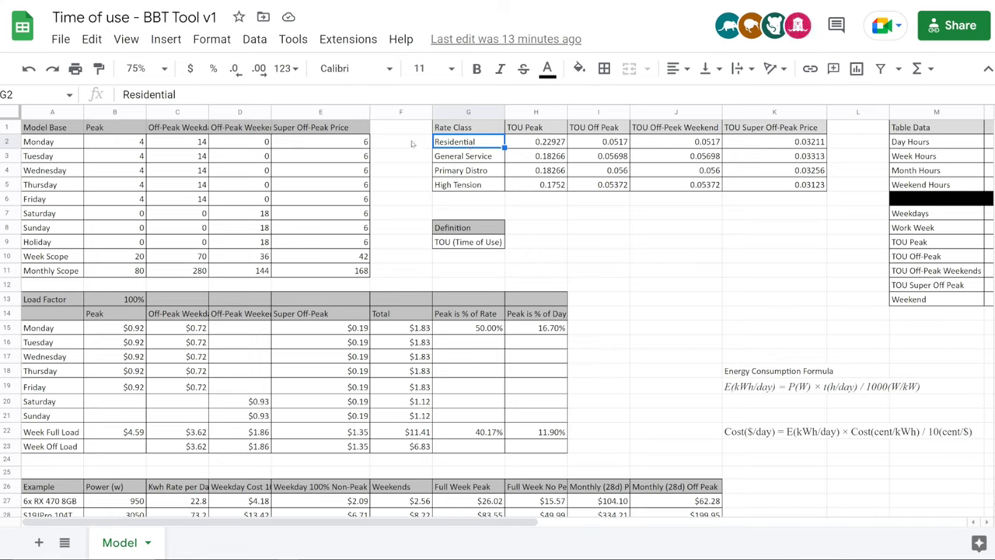
click(548, 141)
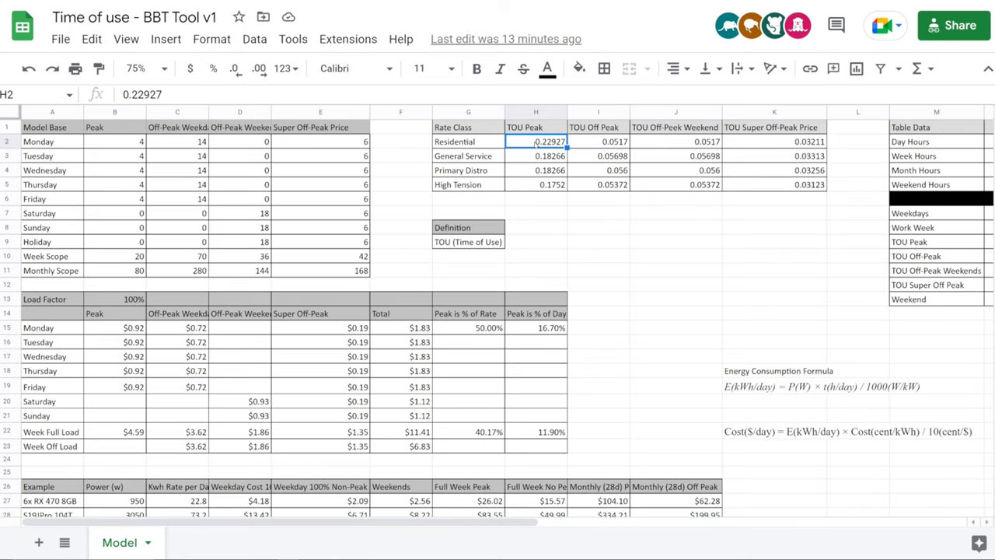
key(Left)
key(Down)
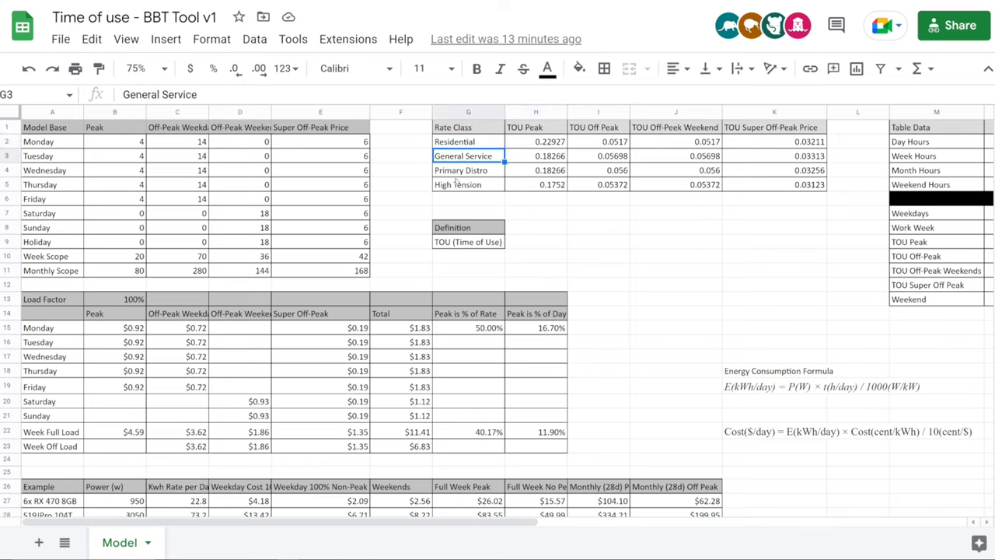
key(Down)
key(Up)
key(Down)
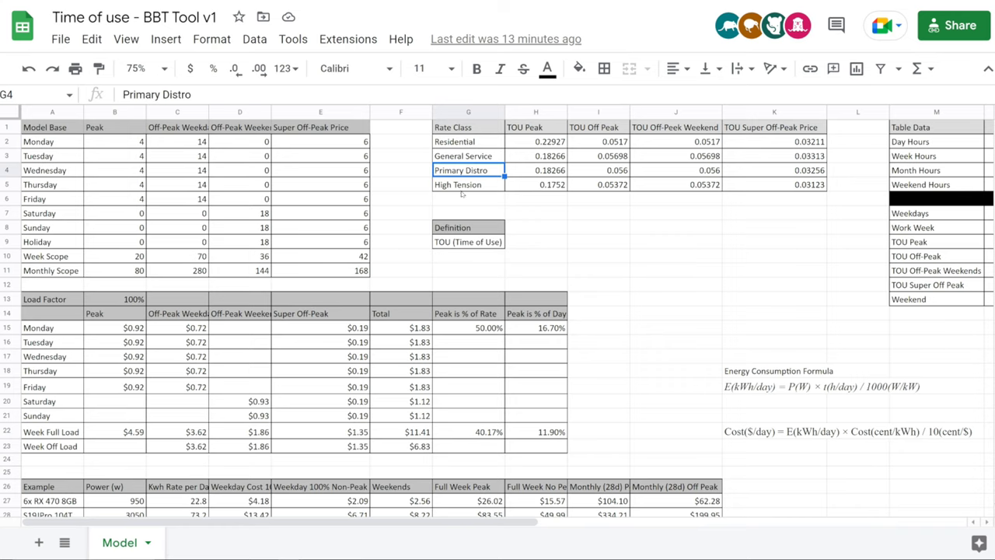
key(Down)
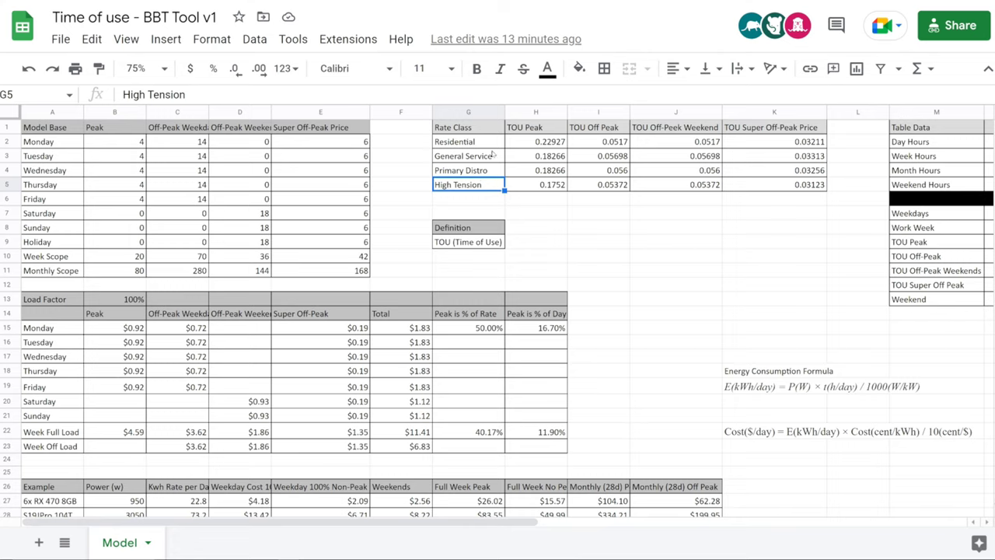
- Compare the TOU Peak and TOU Off Peak columns of the rate table with the Holiday row and Monday peak hours in the Model Base table
click(554, 141)
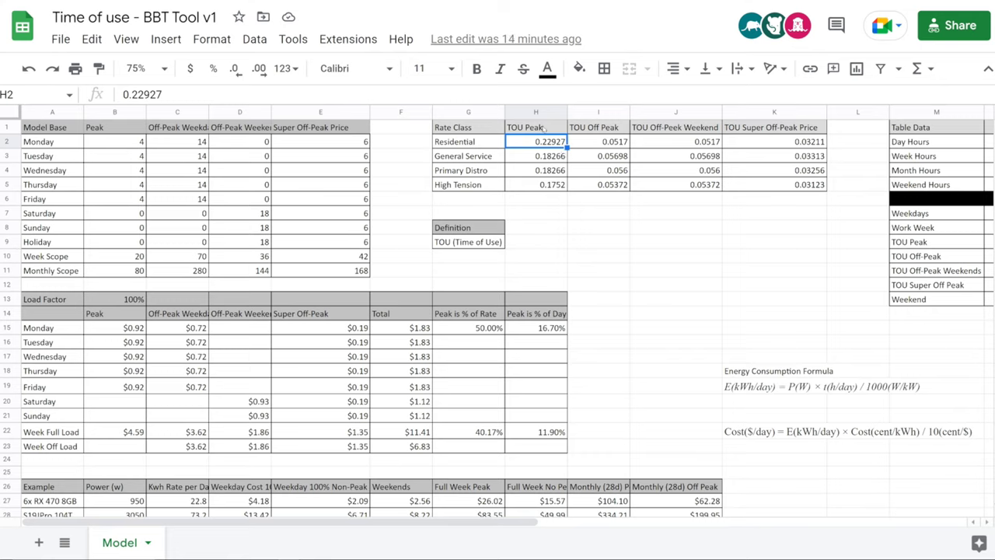
click(543, 128)
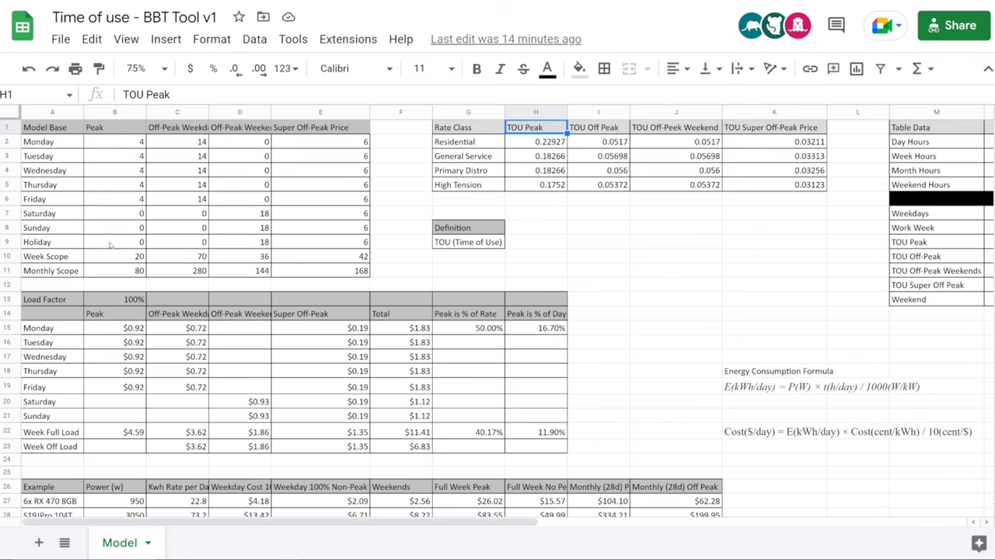
click(378, 243)
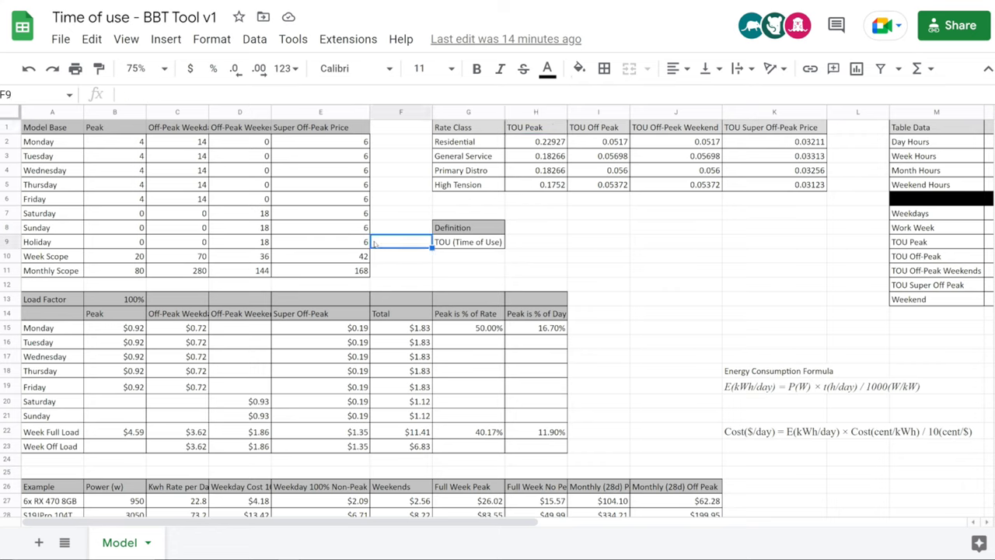
click(40, 243)
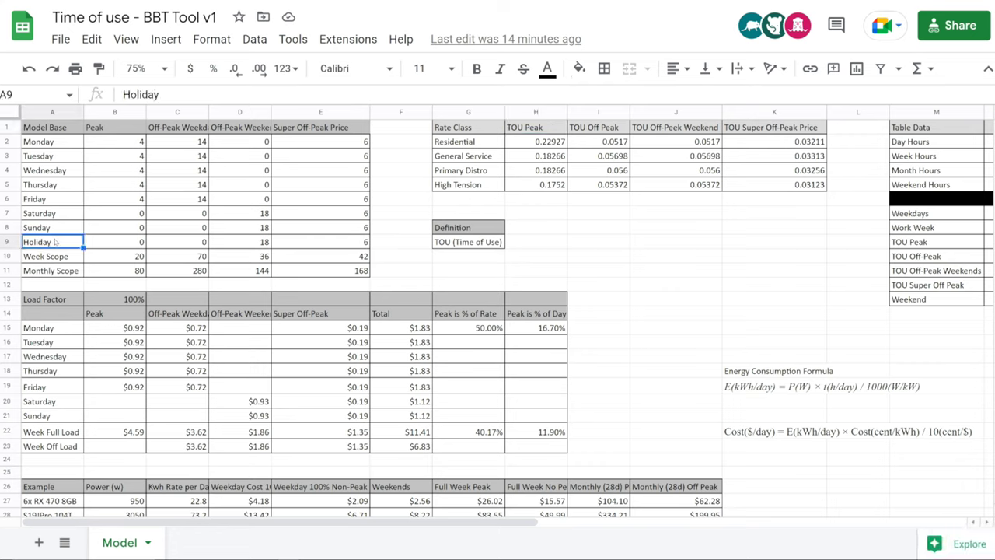
click(137, 143)
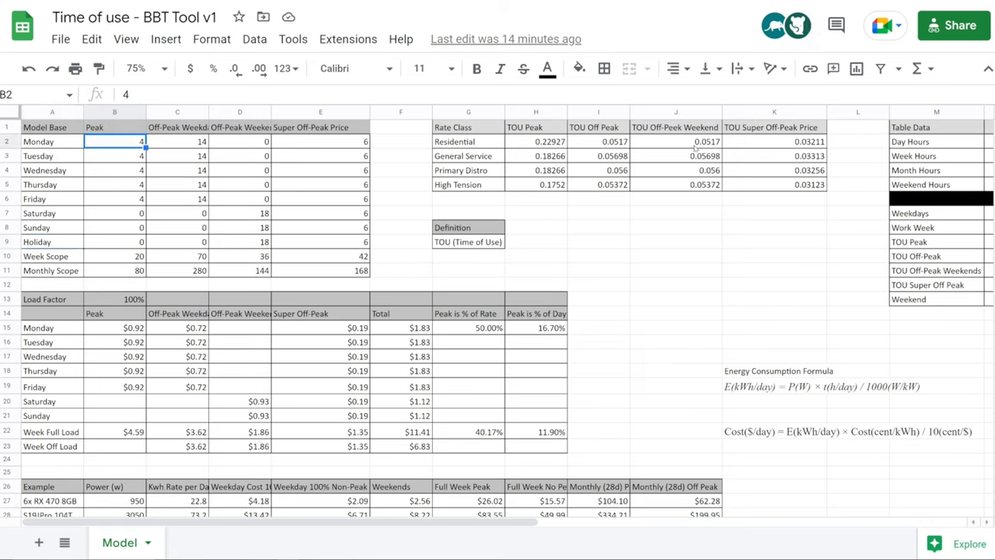
click(622, 130)
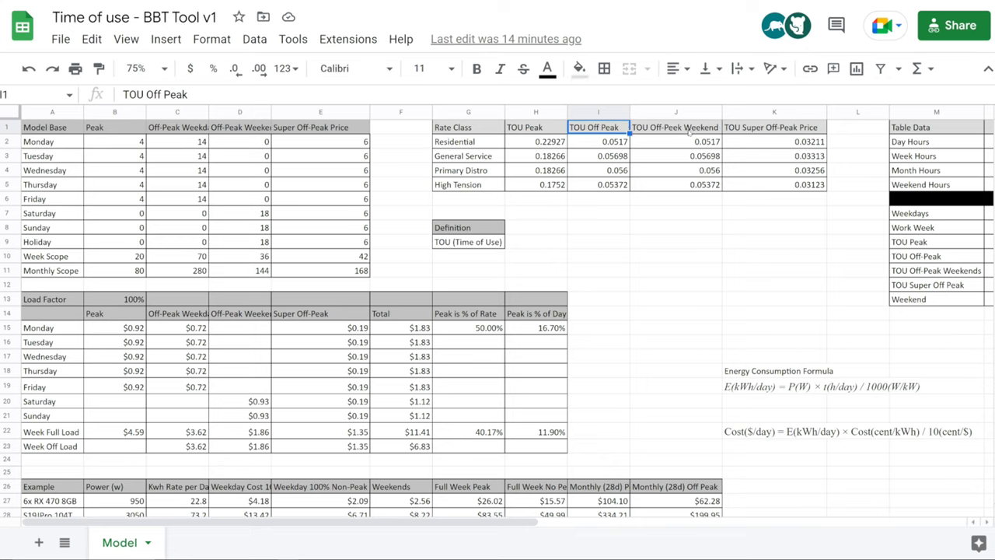
- Extend the header in J1 to "TOU Off-Peek Weekend & Holiday" and fit column J's width to the text
click(690, 132)
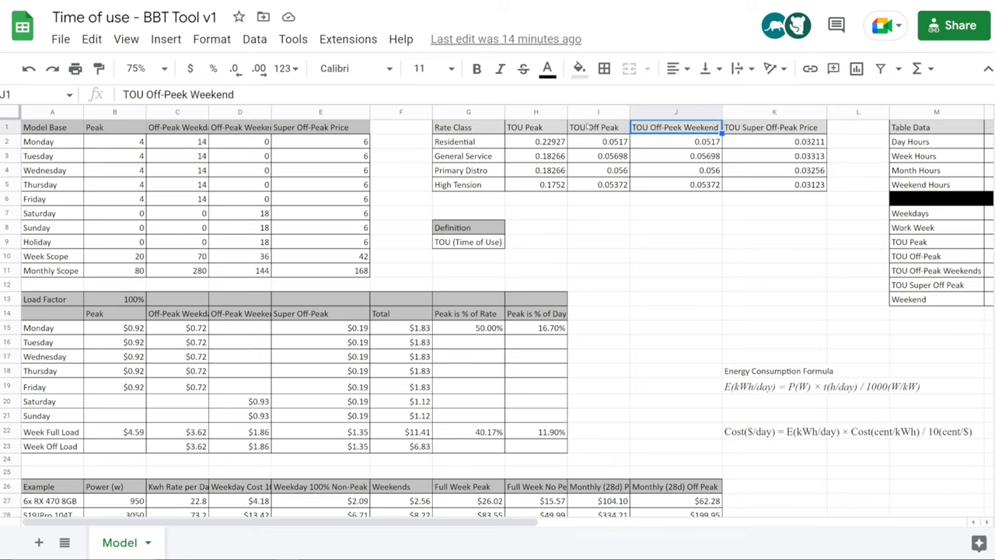
click(267, 94)
text(&Holiday)
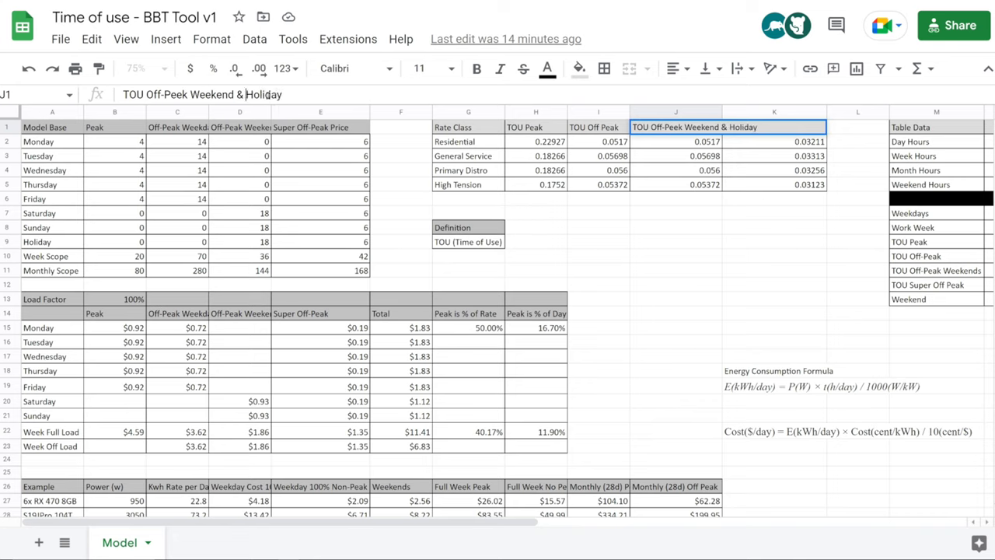
key(Return)
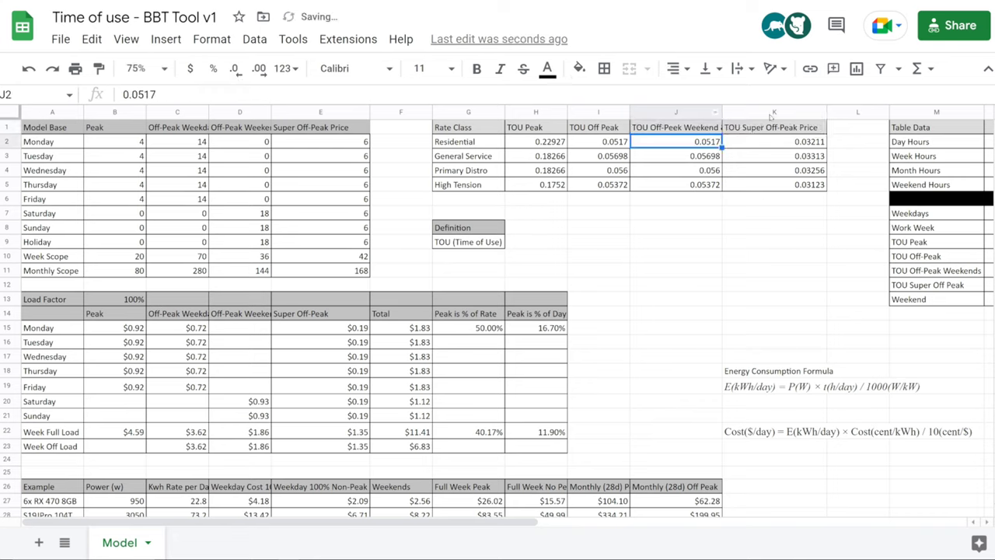
drag(722, 110, 721, 110)
double_click(721, 110)
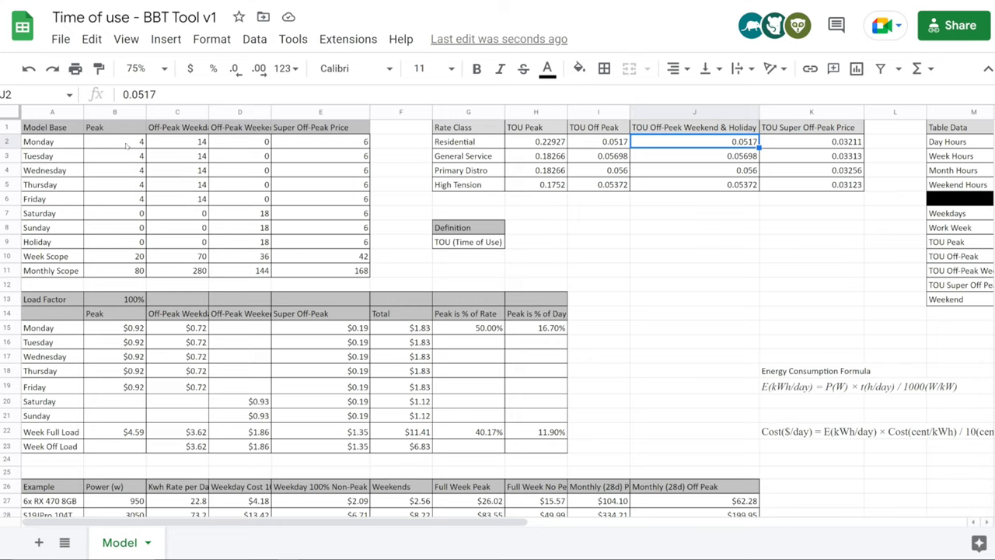
- Review the Residential peak rate, the Holiday and Week Scope rows, and the Peak and Super Off-Peak Price columns of the Model Base table
click(543, 146)
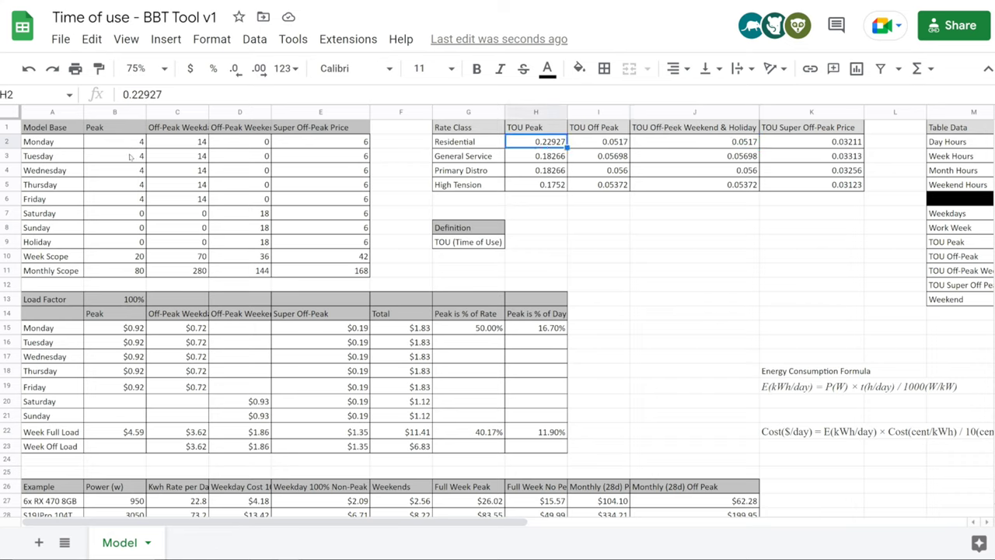
click(79, 244)
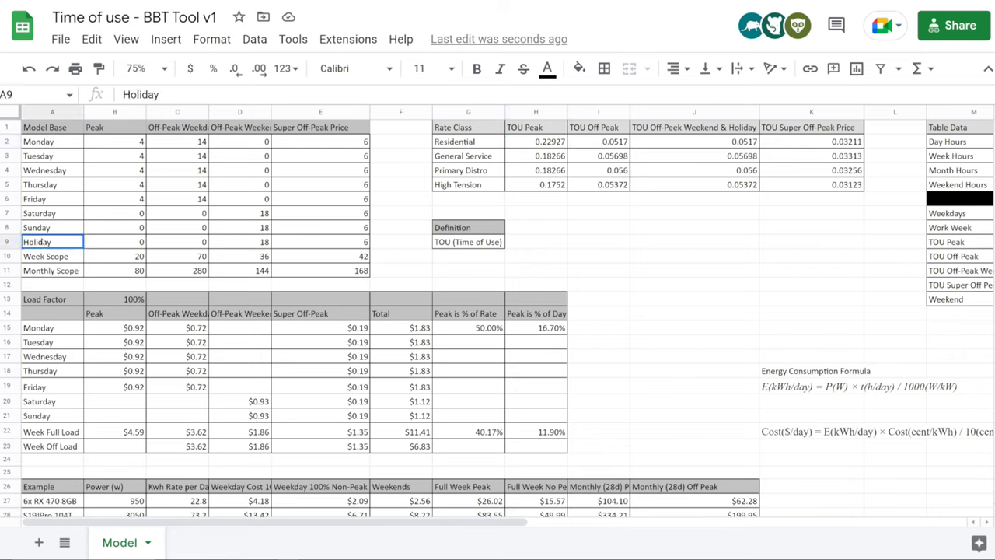
click(43, 258)
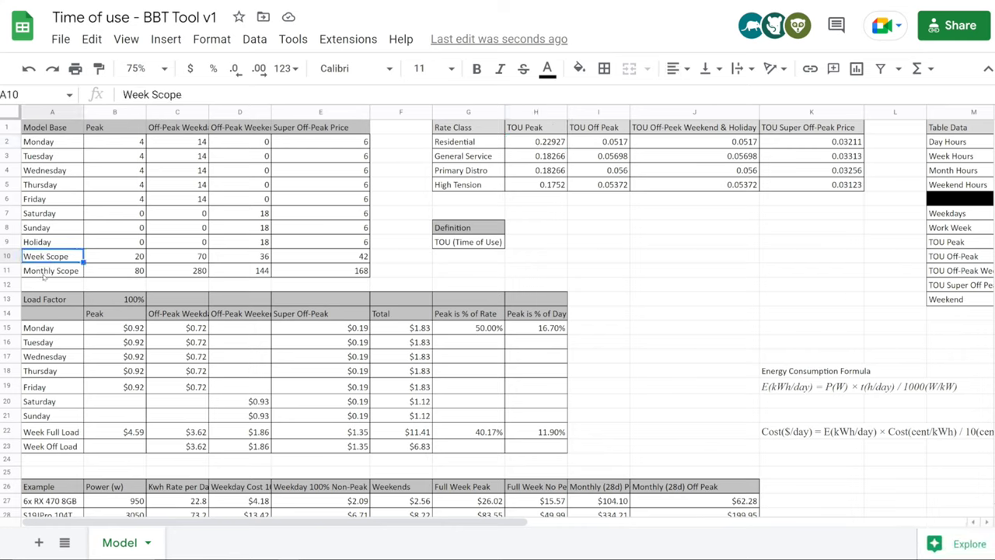
click(123, 129)
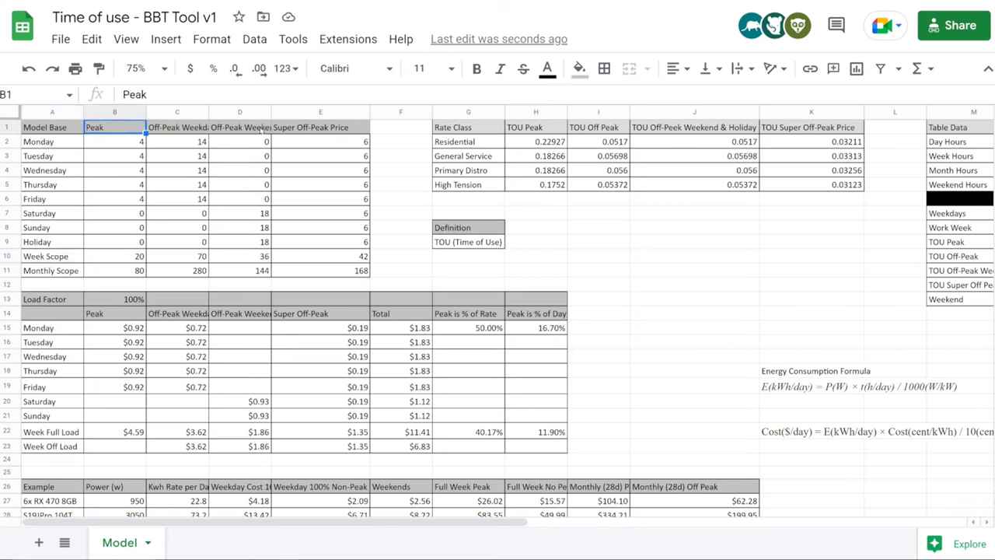
click(316, 133)
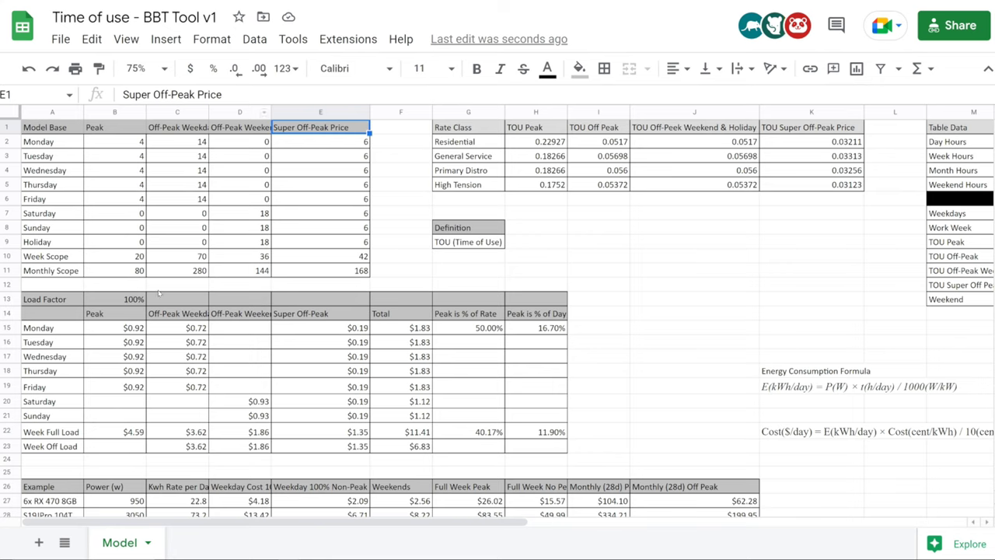
- Examine the load factor and Monday's peak, off-peak weekday, super off-peak, total and peak-percentage-of-rate cells in the Load Factor table
click(117, 303)
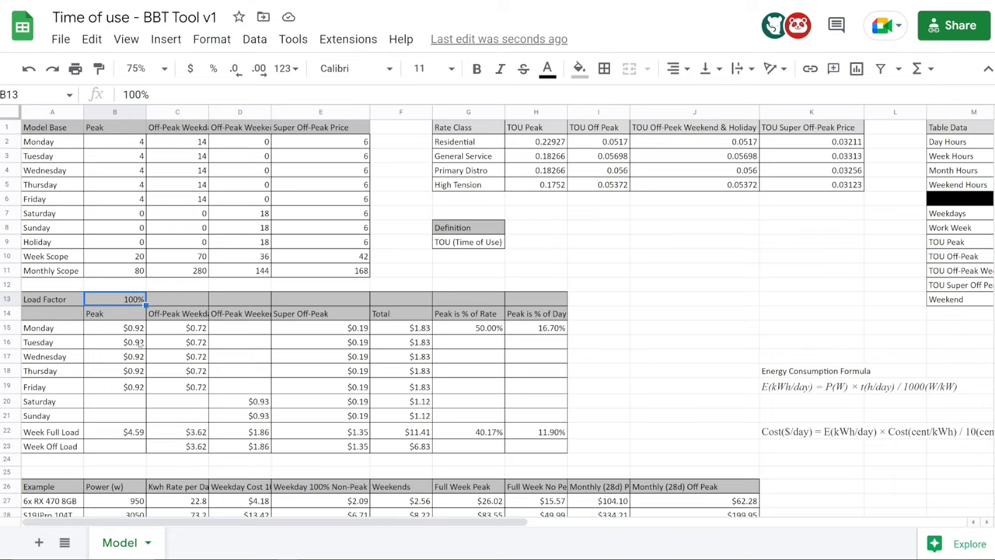
click(124, 332)
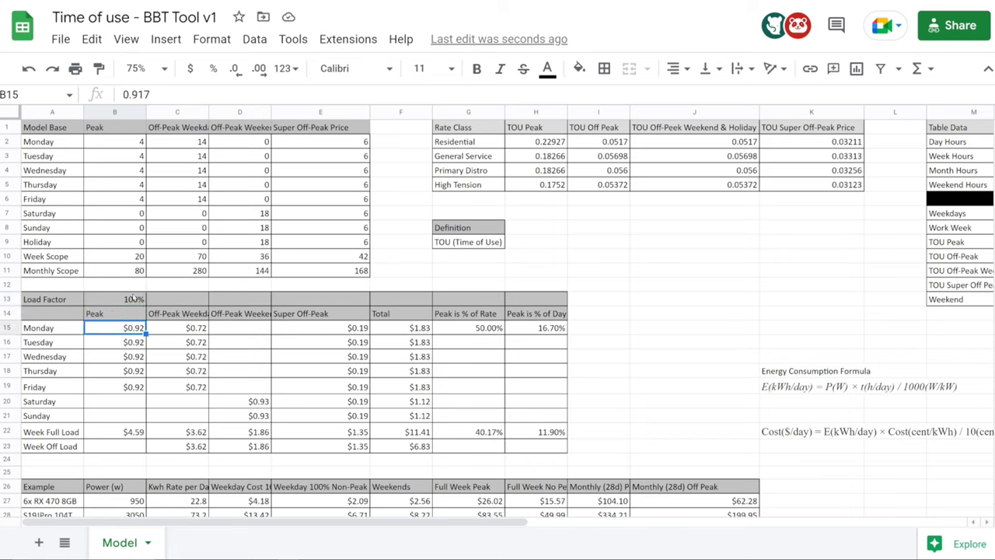
click(188, 331)
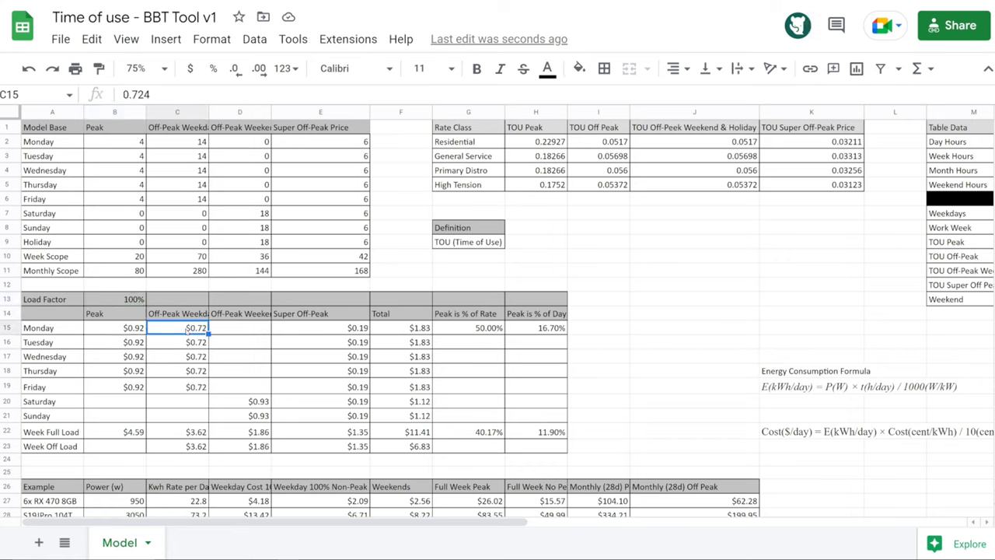
click(354, 334)
click(415, 331)
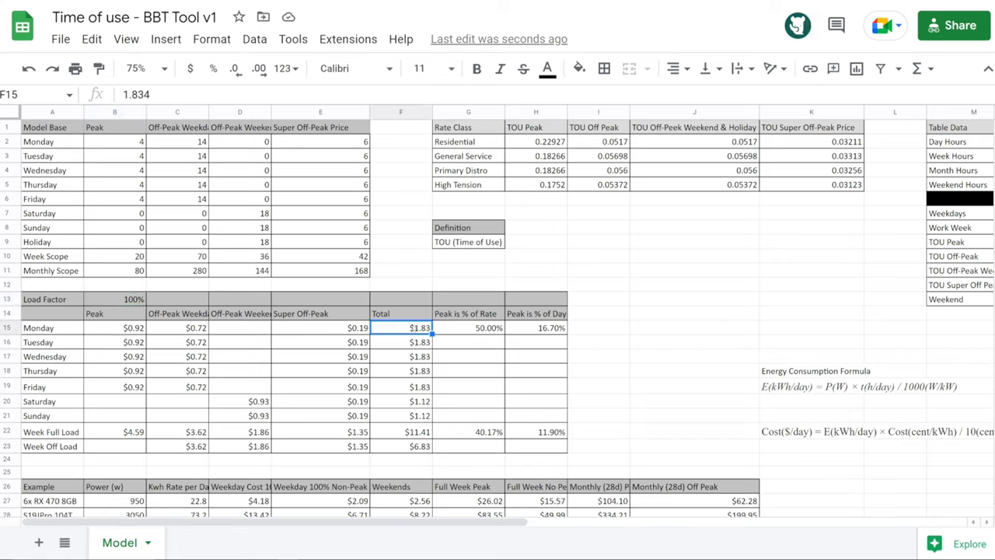
click(501, 327)
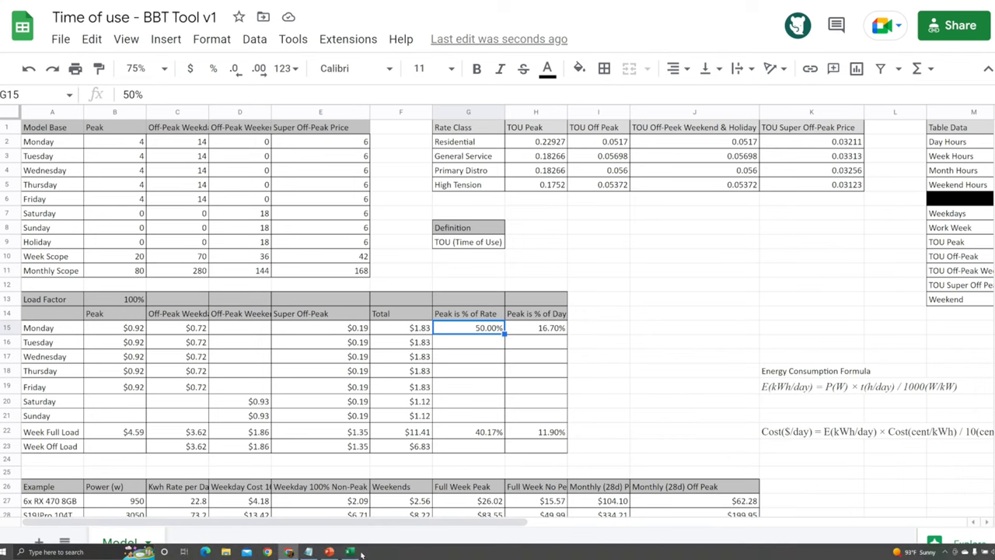
- Switch to the Excel workbook and inspect the formulas behind the daily peak, off-peak and super off-peak costs and the off-peak weekday Week Full Load sum
click(351, 551)
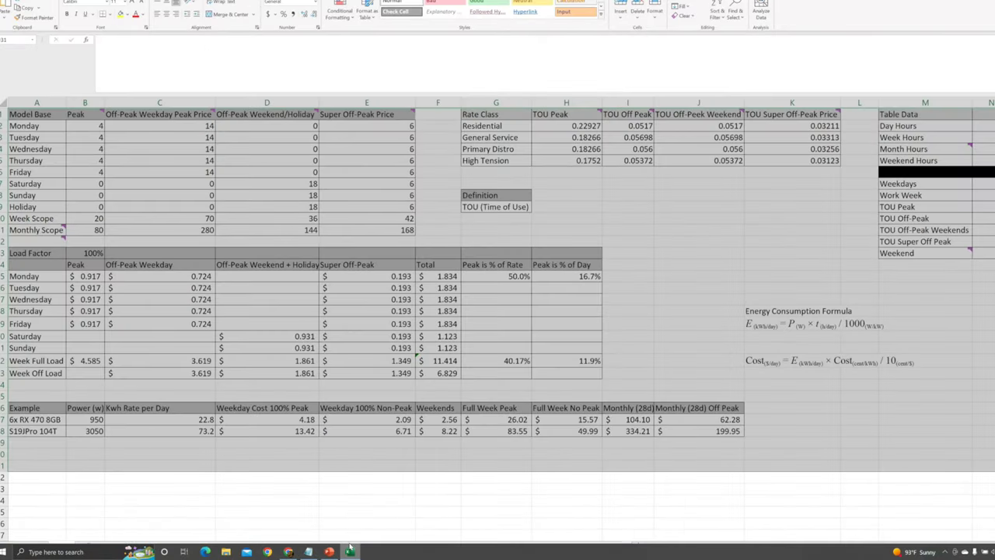
click(401, 309)
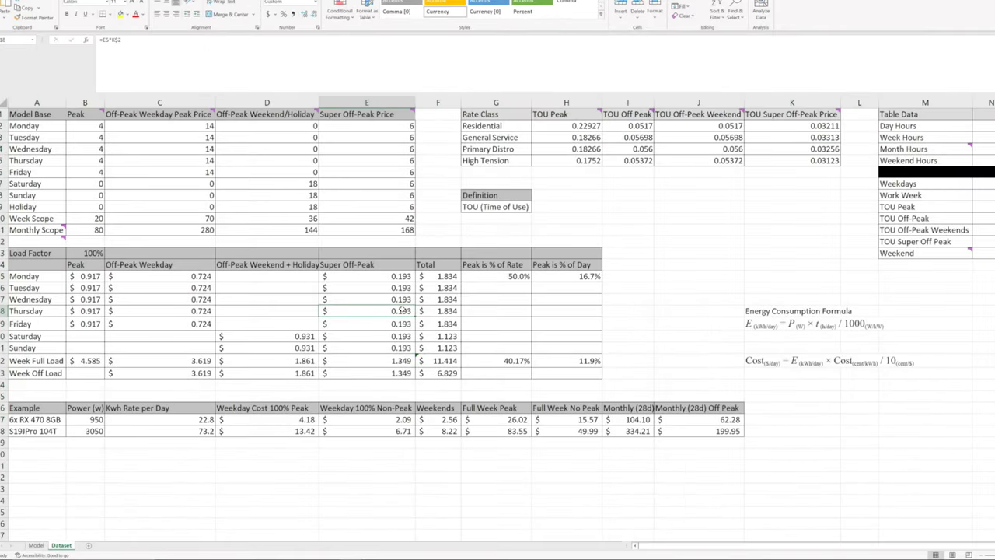
click(93, 287)
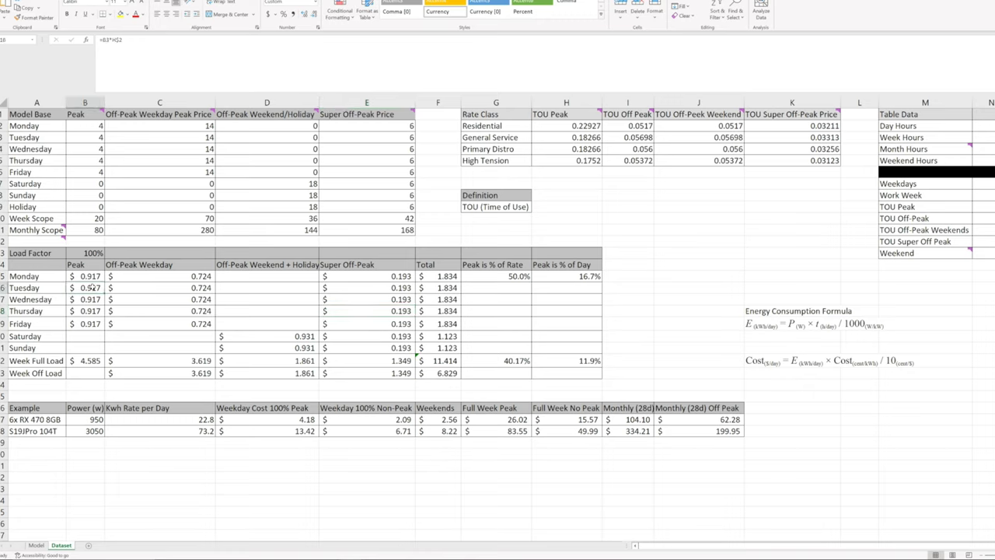
click(182, 289)
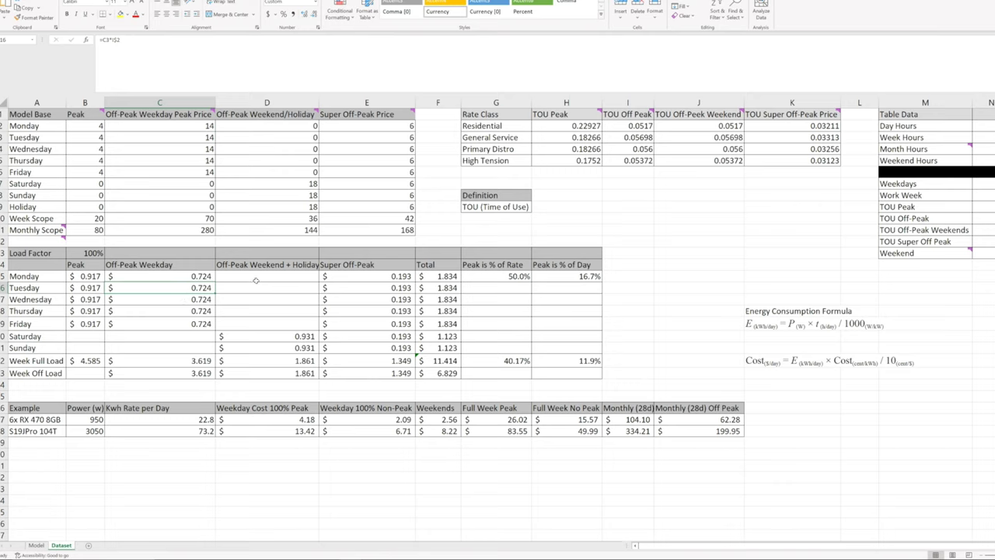
click(91, 278)
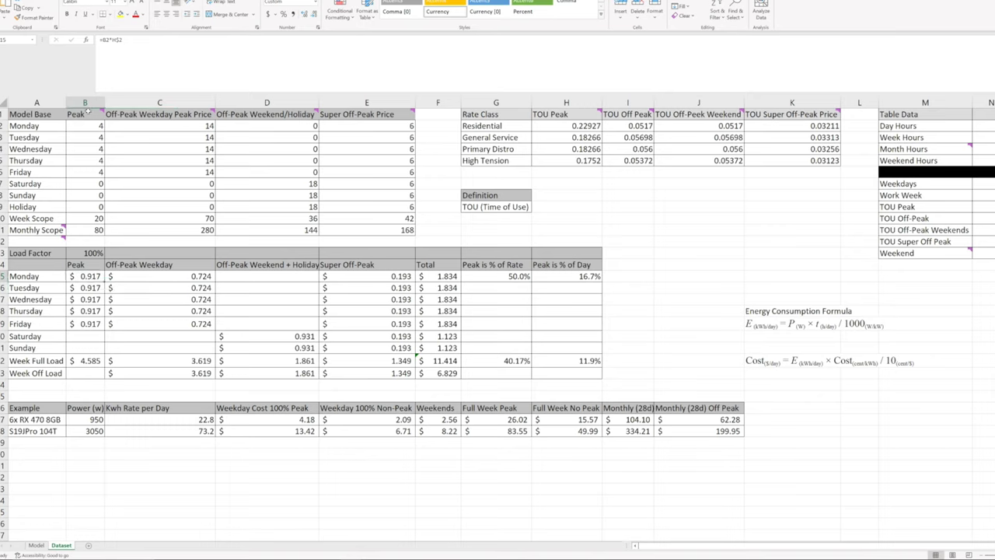
mouse_move(88, 113)
click(187, 275)
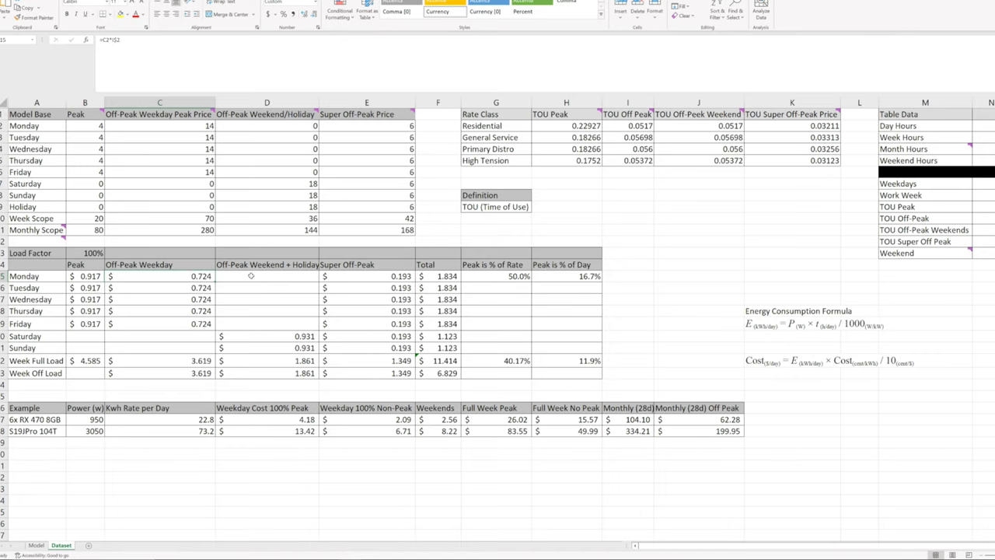
click(301, 283)
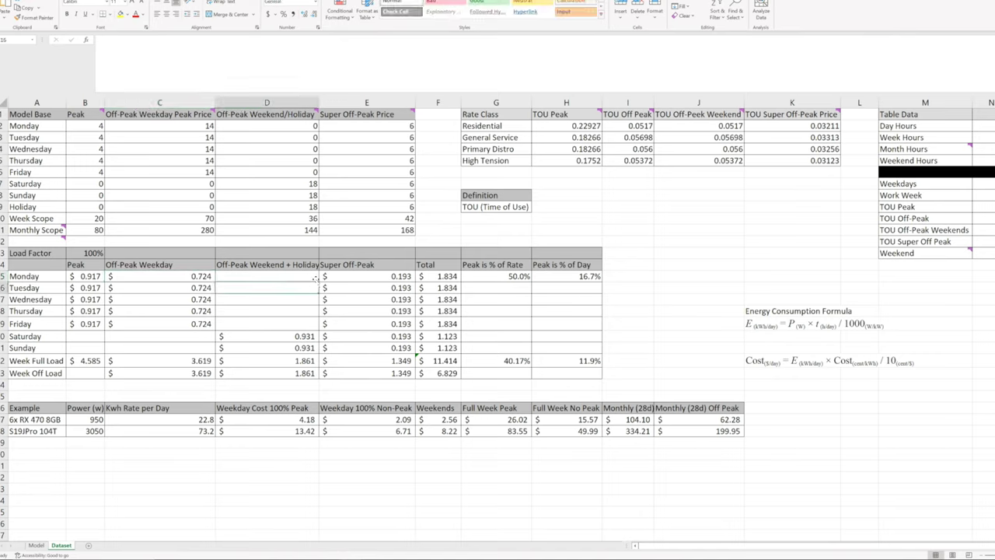
click(278, 335)
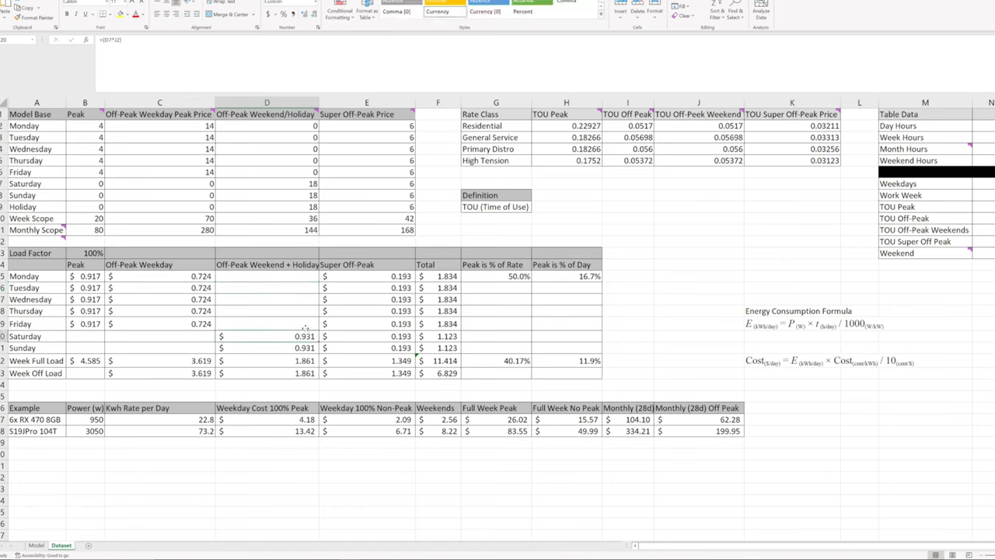
click(194, 361)
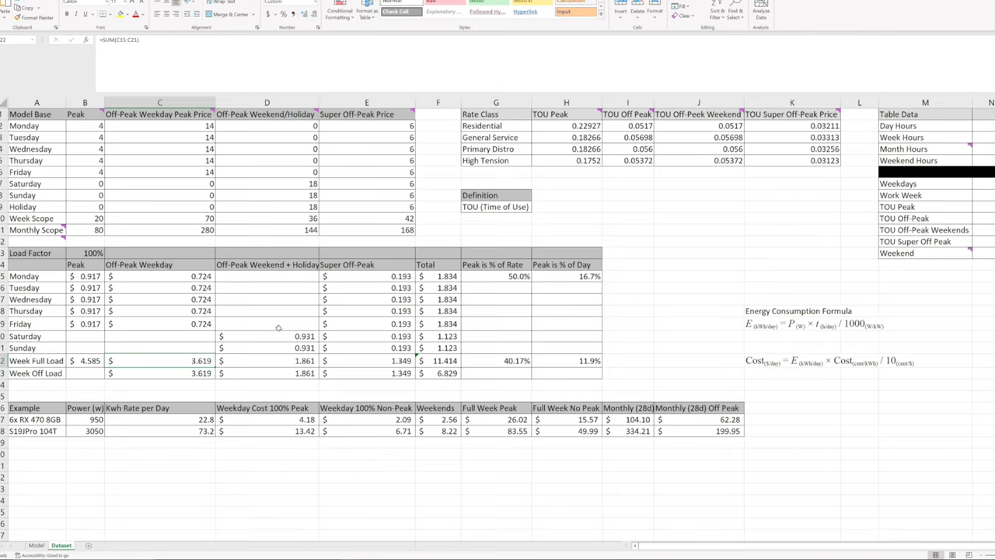
- Review the Peak is % of Day column and highlight the monthly 28-day cost columns of the Example table
click(636, 273)
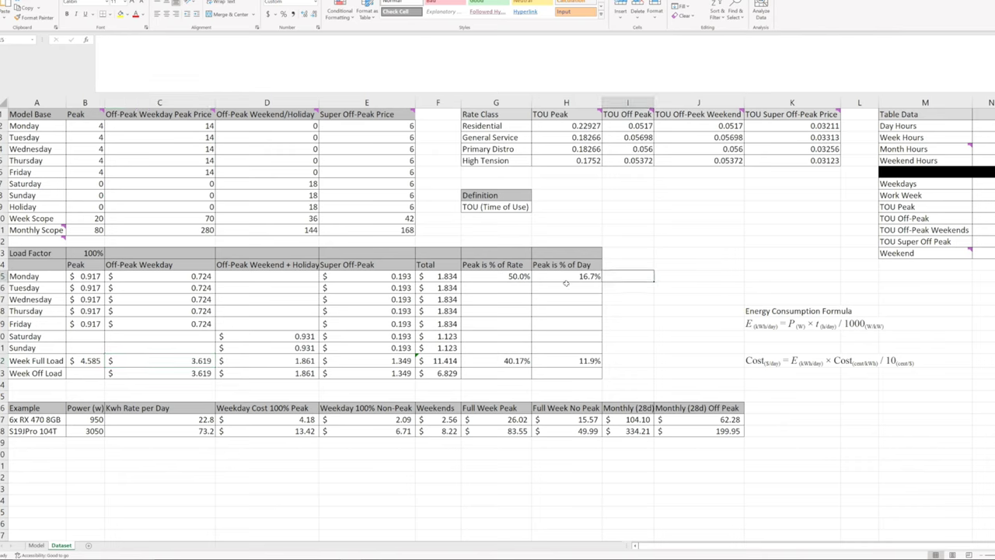
drag(566, 283, 506, 386)
drag(785, 405, 611, 436)
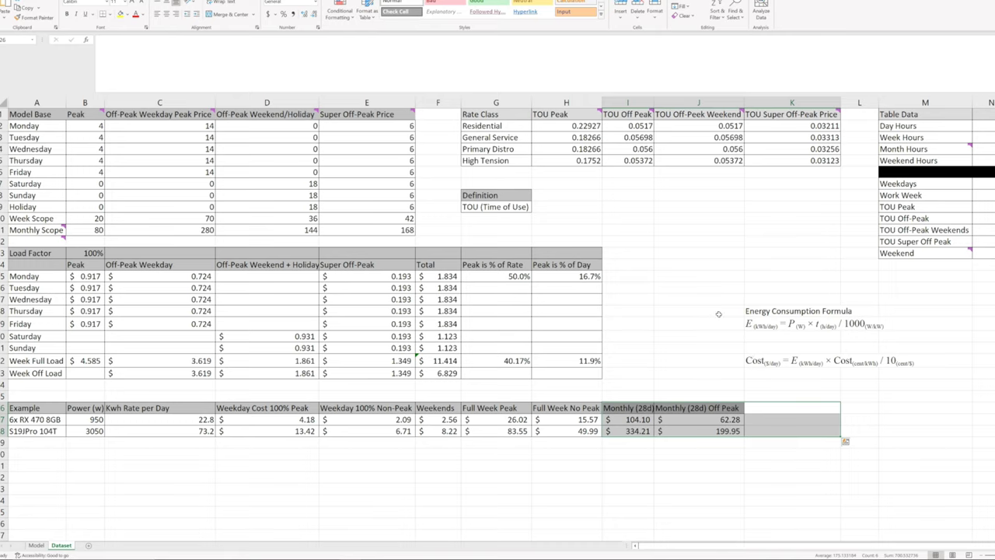
click(614, 348)
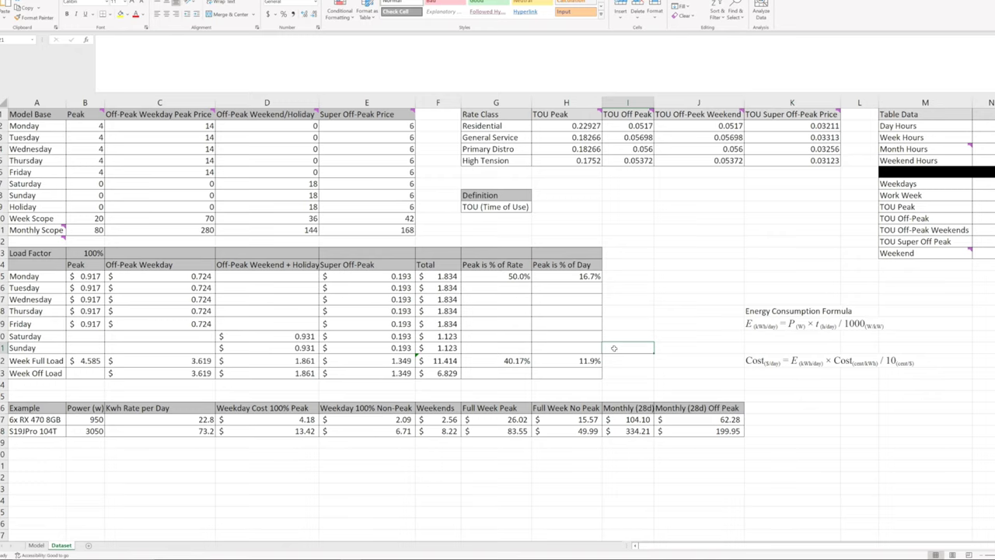
- Review the Monday-to-Friday peak hours and inspect the Week Full Load formulas for peak as a percentage of day and of rate
click(84, 125)
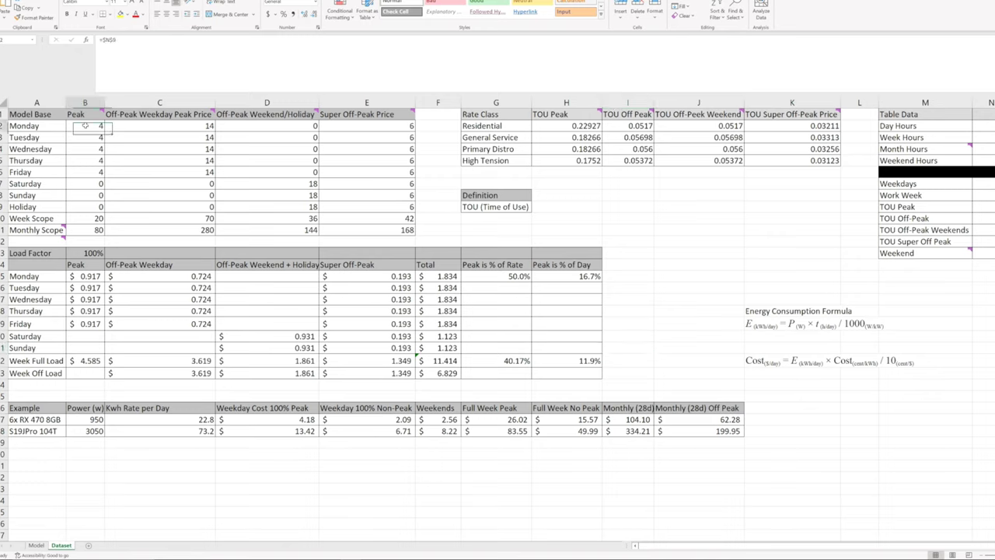
drag(85, 126, 85, 172)
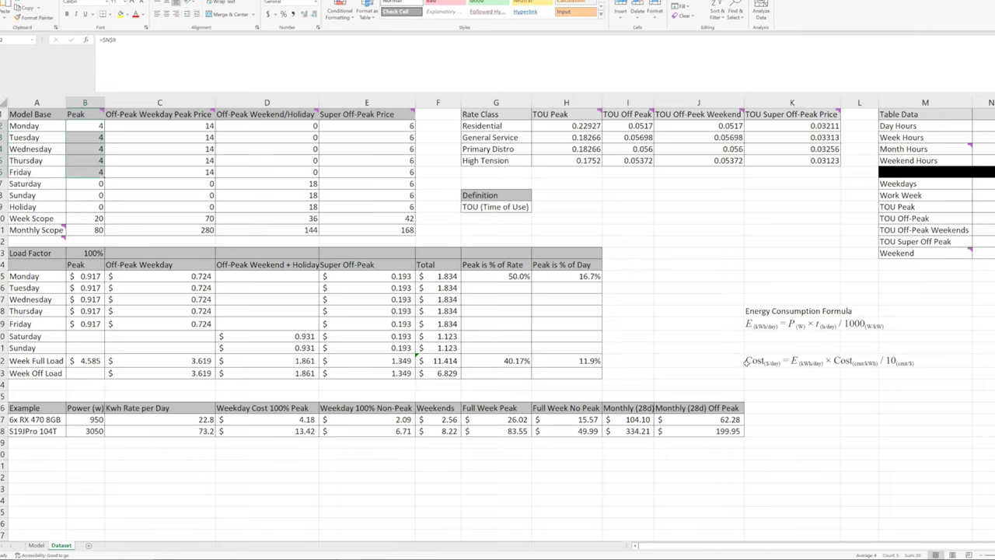
click(654, 357)
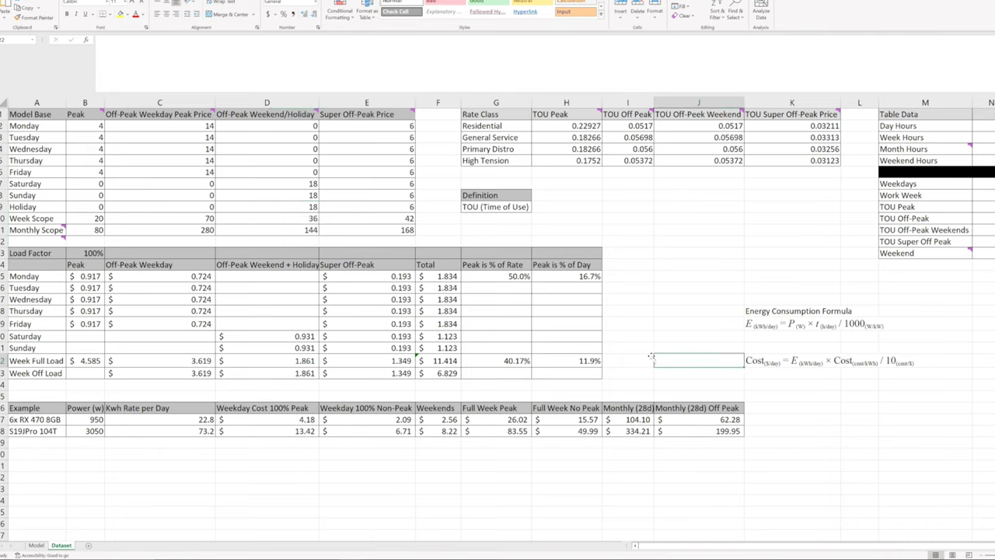
click(26, 360)
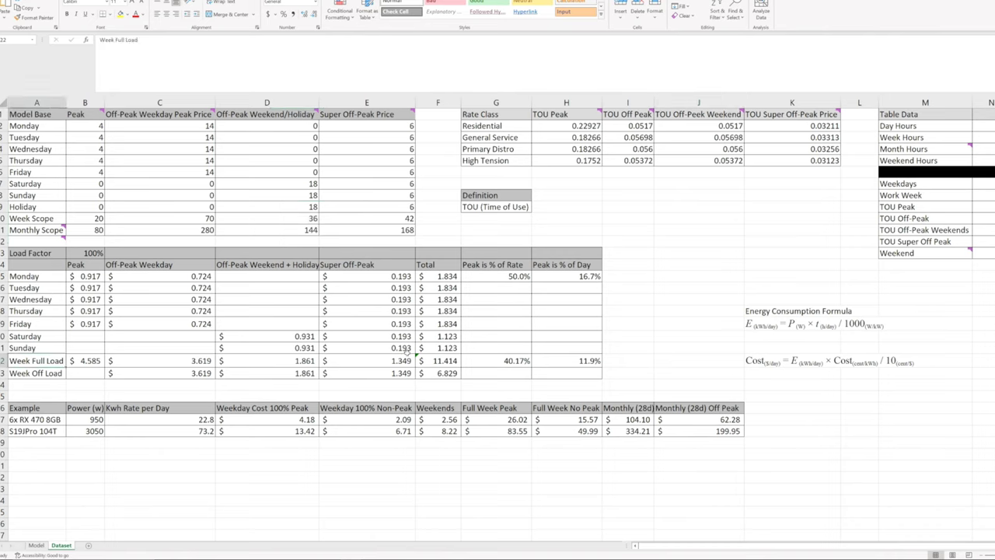
click(591, 361)
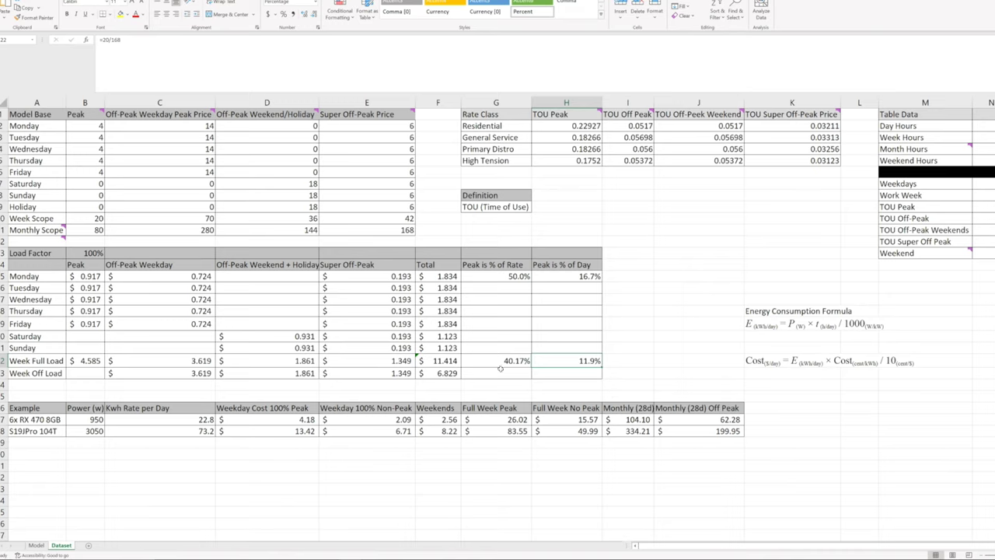
click(501, 364)
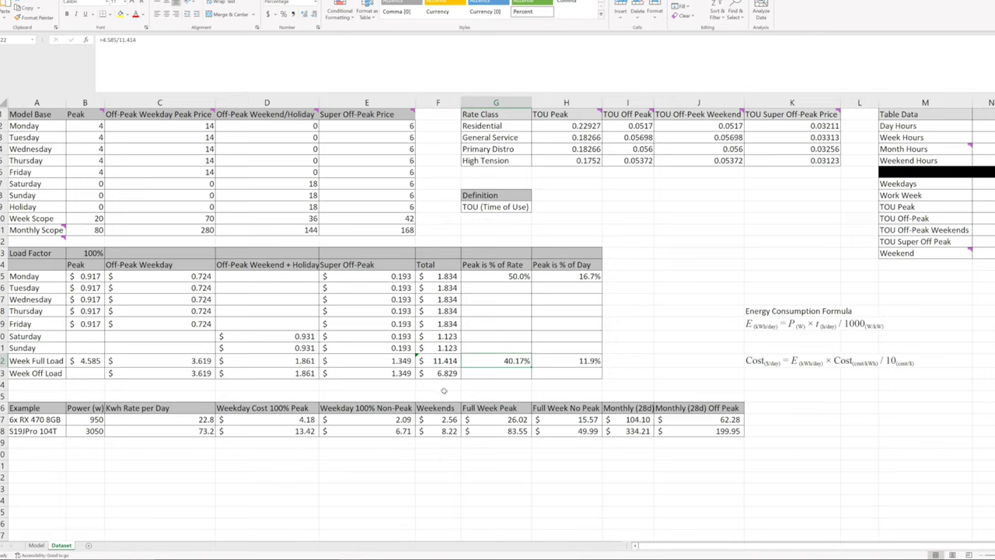
- Examine the two hardware entries in the Example table, including the power and daily kWh of the 6x RX 470 8GB rig
click(28, 420)
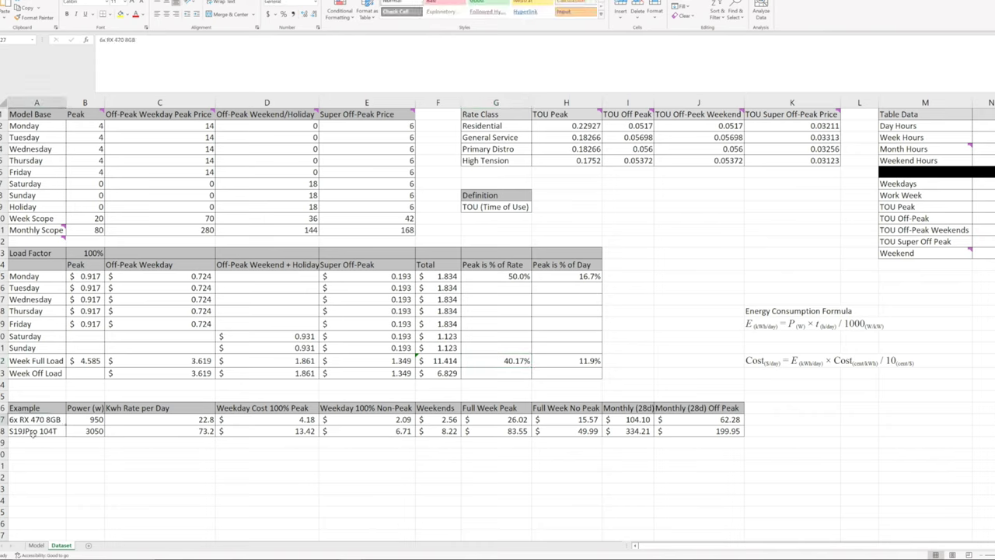
click(32, 432)
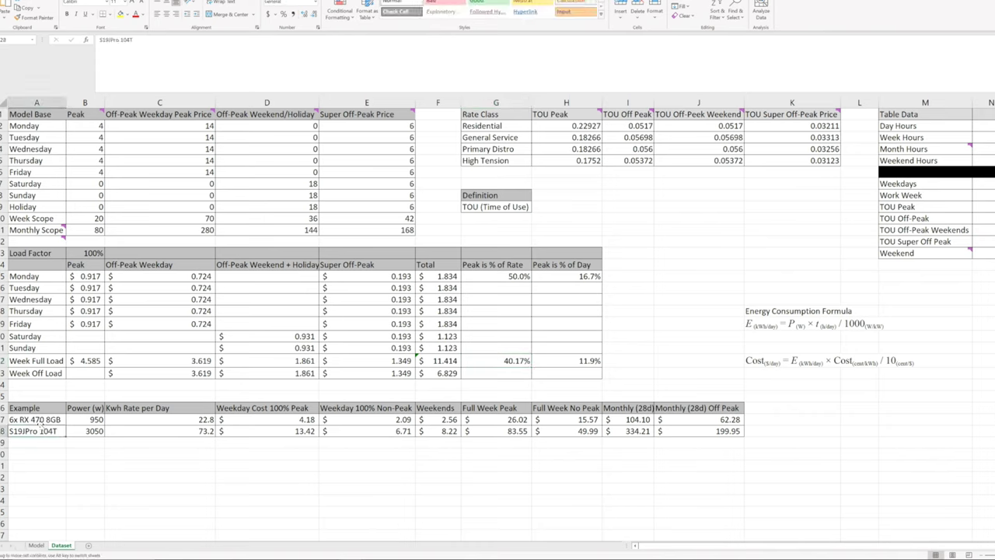
click(52, 419)
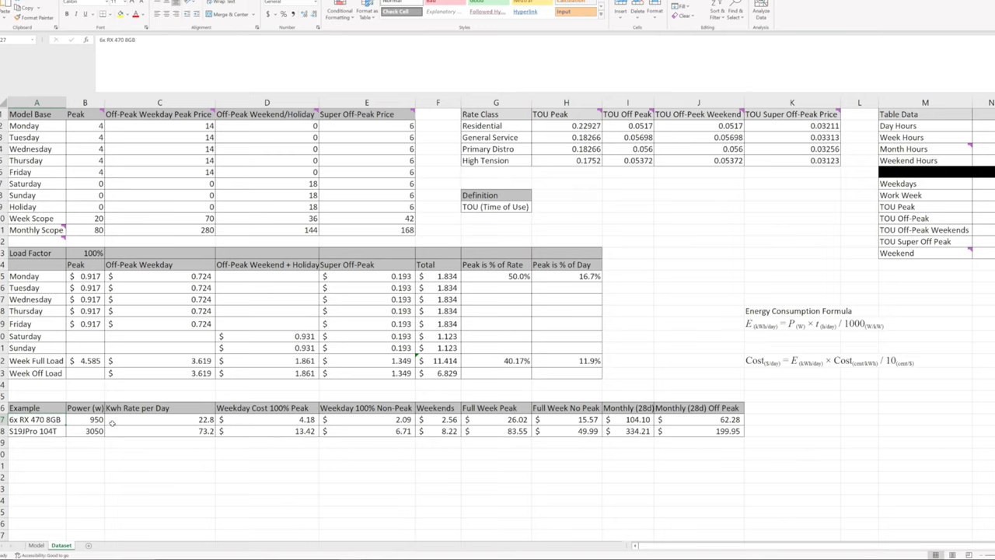
click(90, 421)
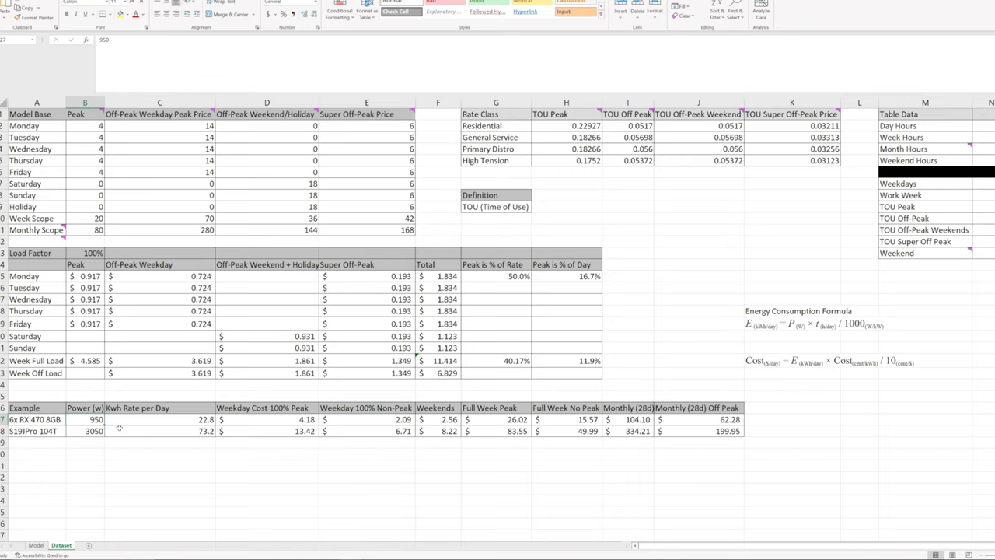
click(192, 421)
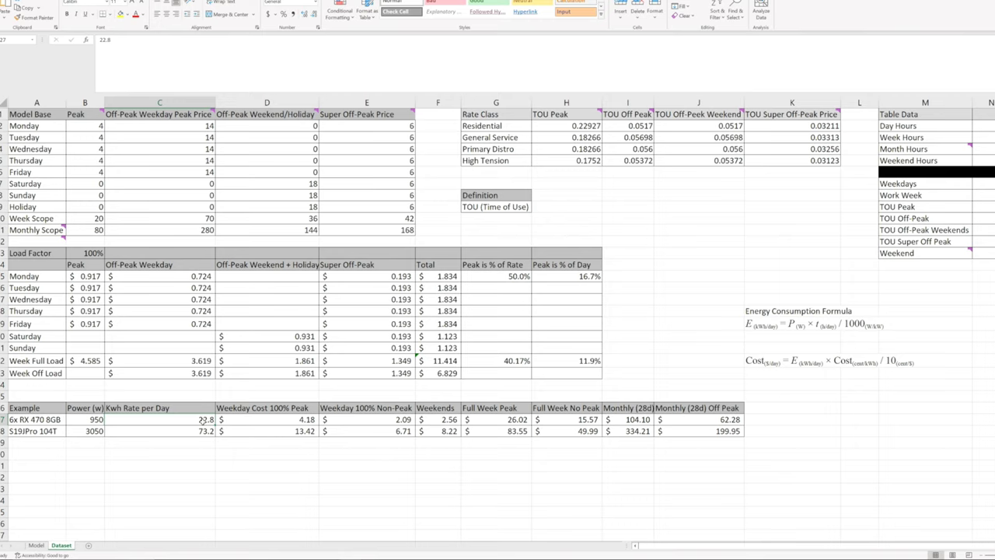
- Inspect the weekday, weekend, full-week and monthly cost formulas for the 6x RX 470 8GB example
click(305, 420)
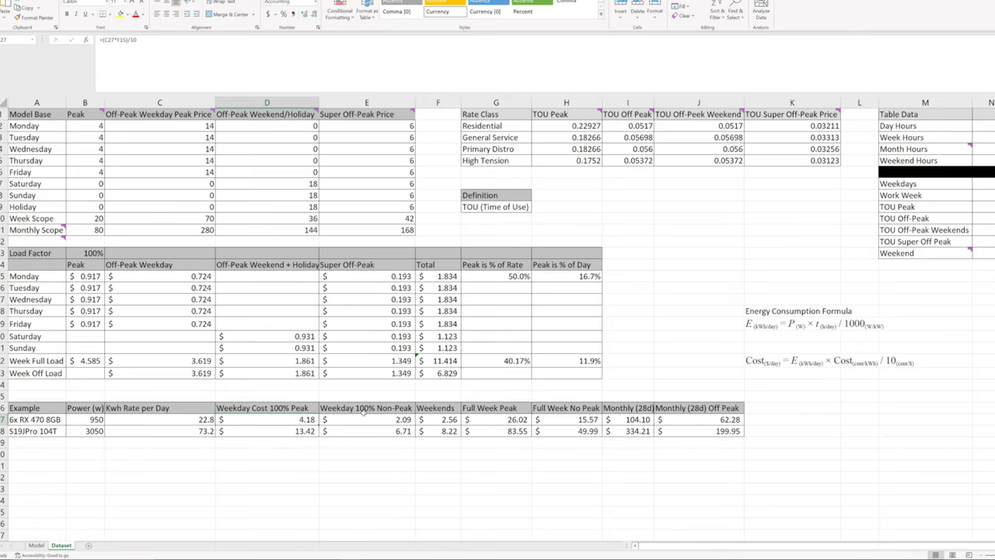
click(385, 419)
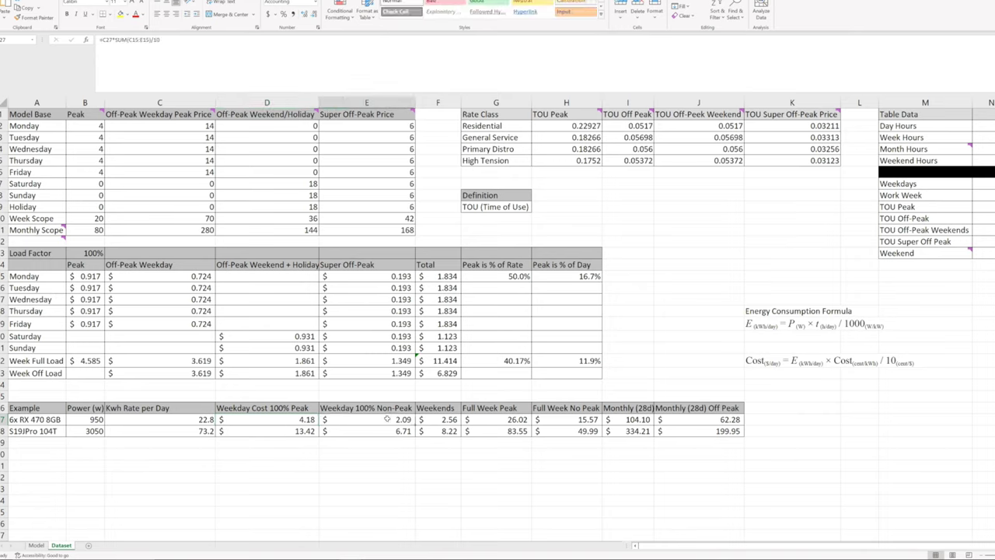
click(446, 419)
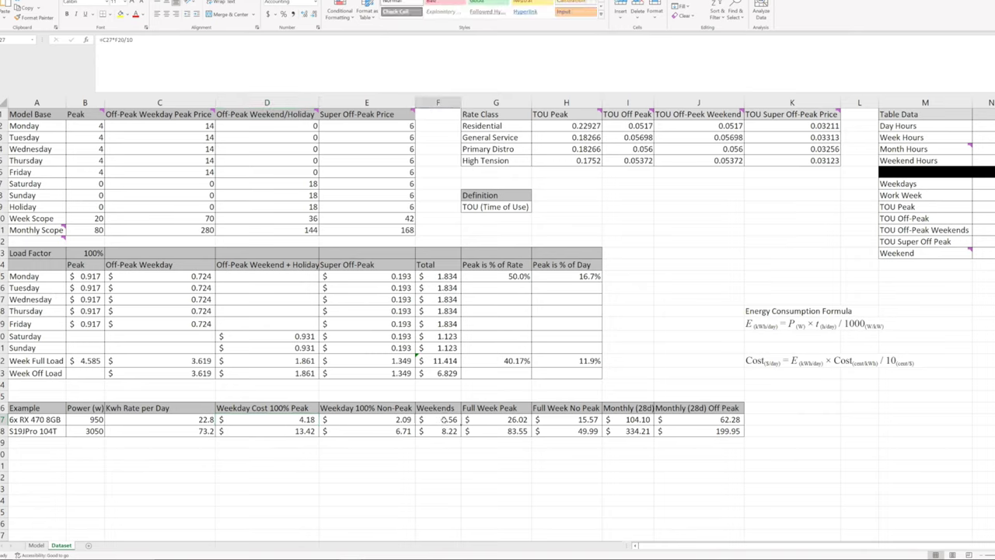
click(579, 419)
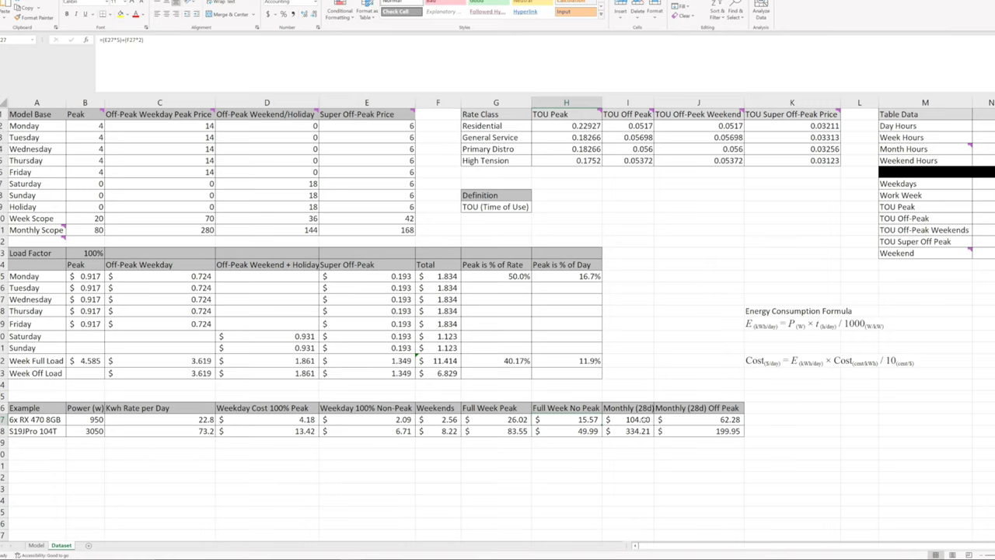
click(643, 420)
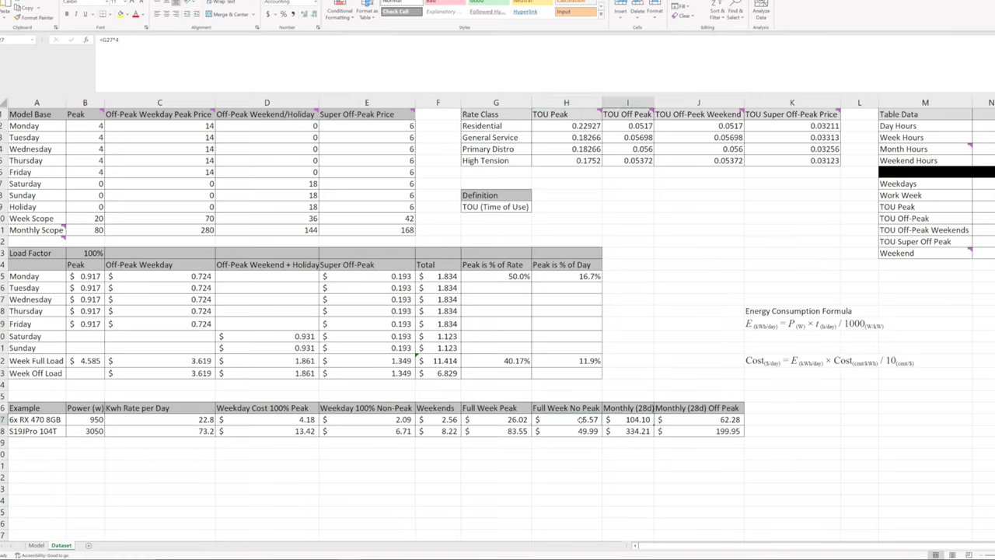
click(502, 417)
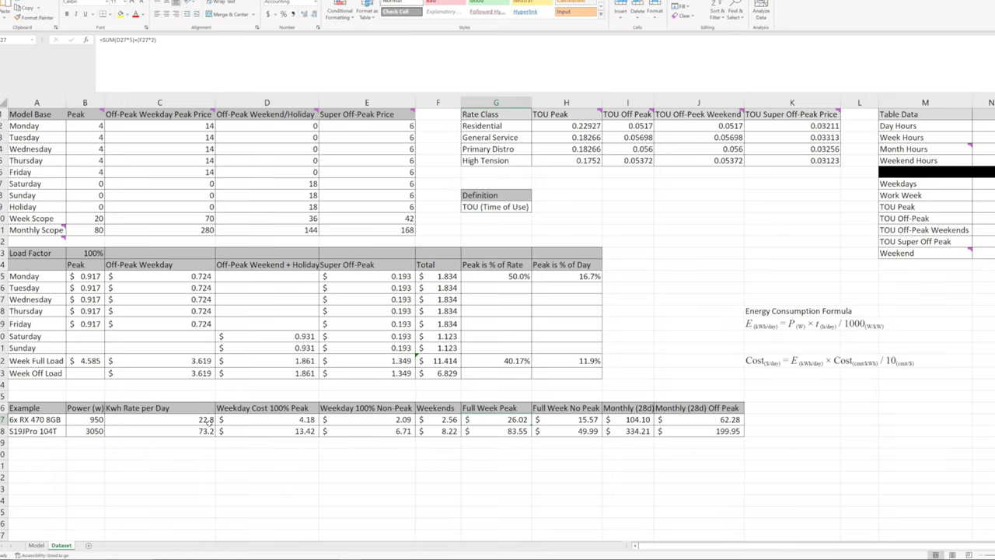
click(570, 425)
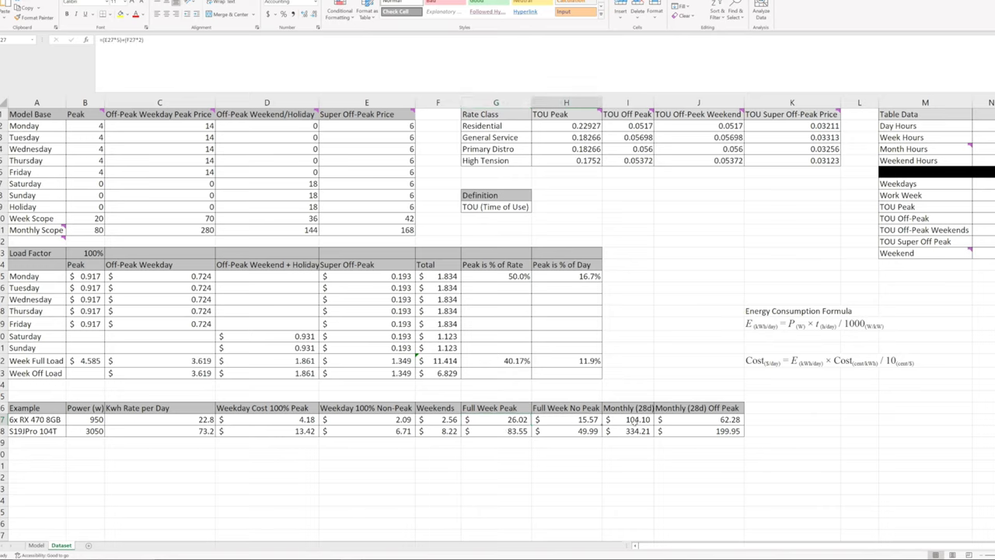
click(627, 420)
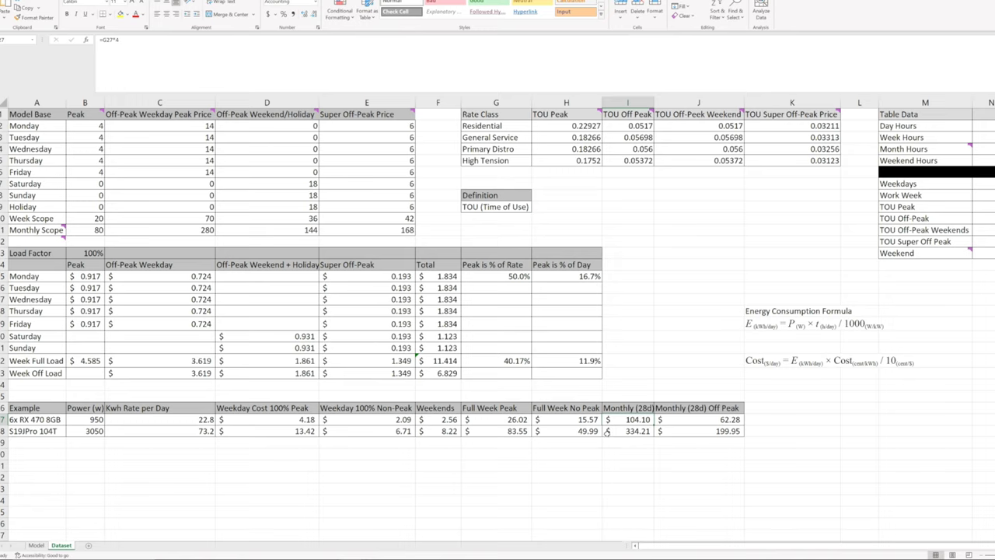
click(742, 420)
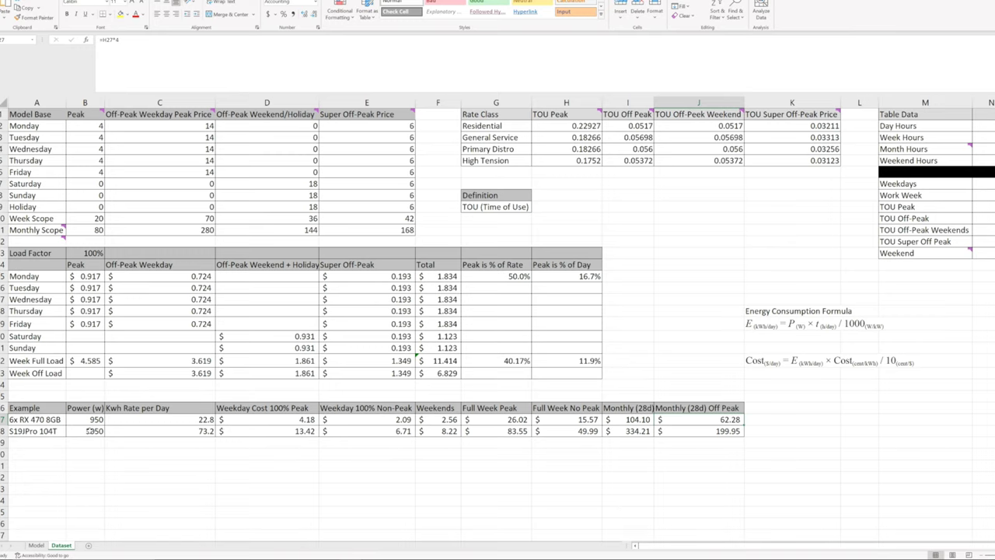
- Examine the S19JPro 104T's power and daily kWh, plus its weekday peak, weekday non-peak and weekend cost formulas
click(92, 431)
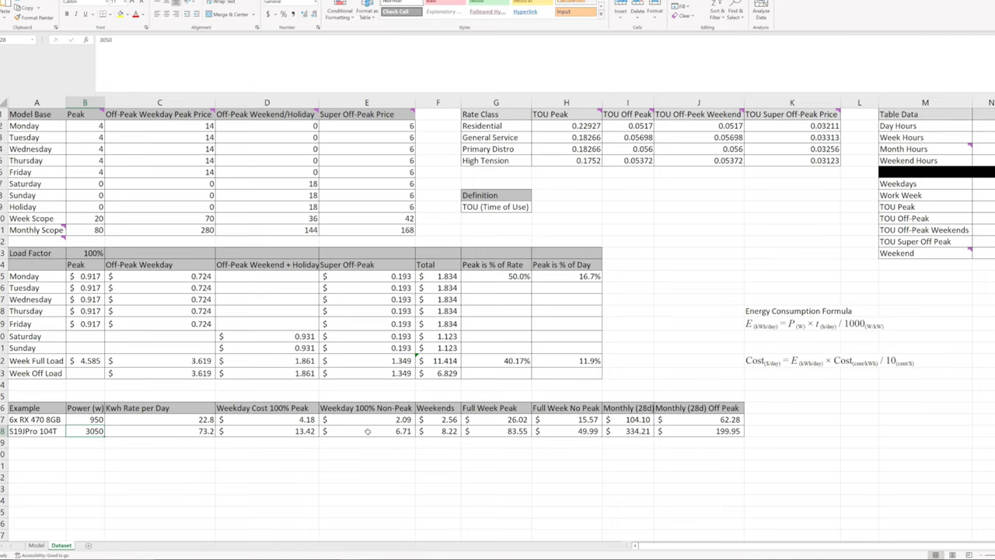
click(231, 431)
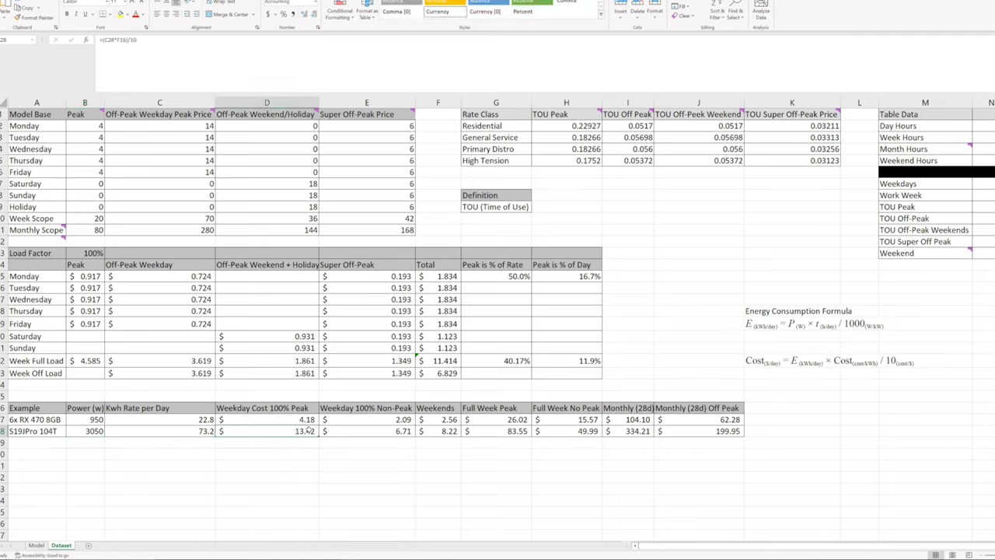
click(193, 427)
click(252, 429)
click(370, 430)
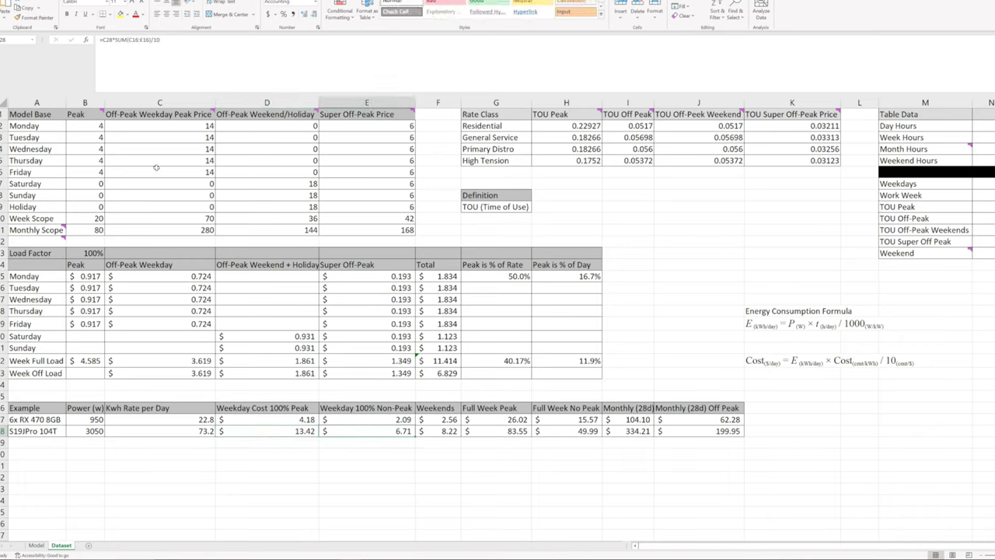
click(451, 431)
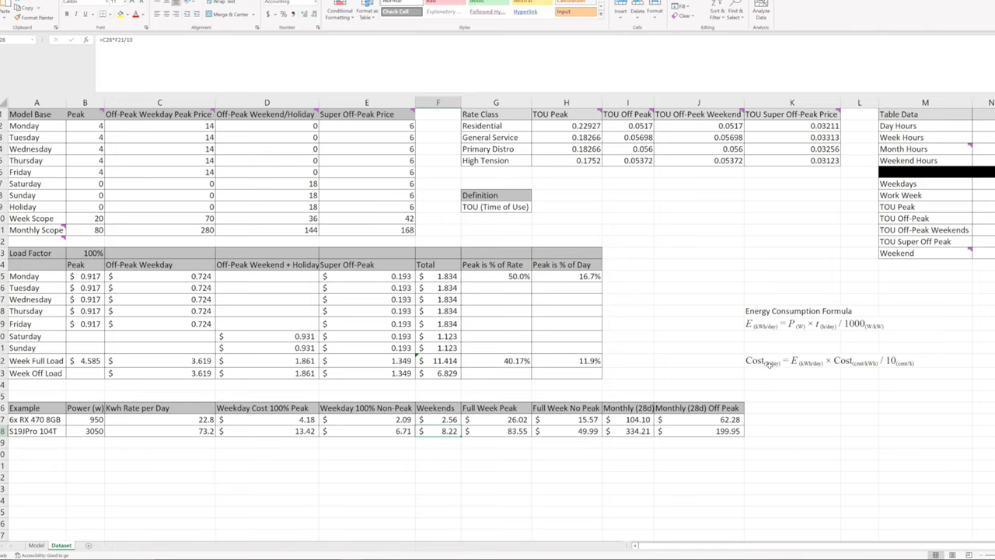
- Compare the written daily cost formula in K22 with the S19JPro 104T's weekday 100% peak formula and check the TOU Peak header
click(902, 363)
click(829, 359)
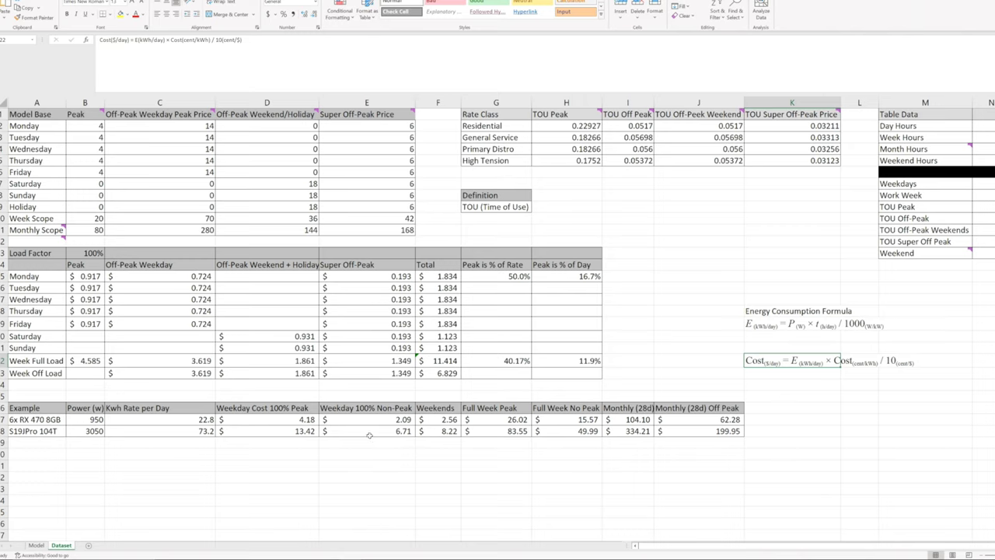
click(300, 430)
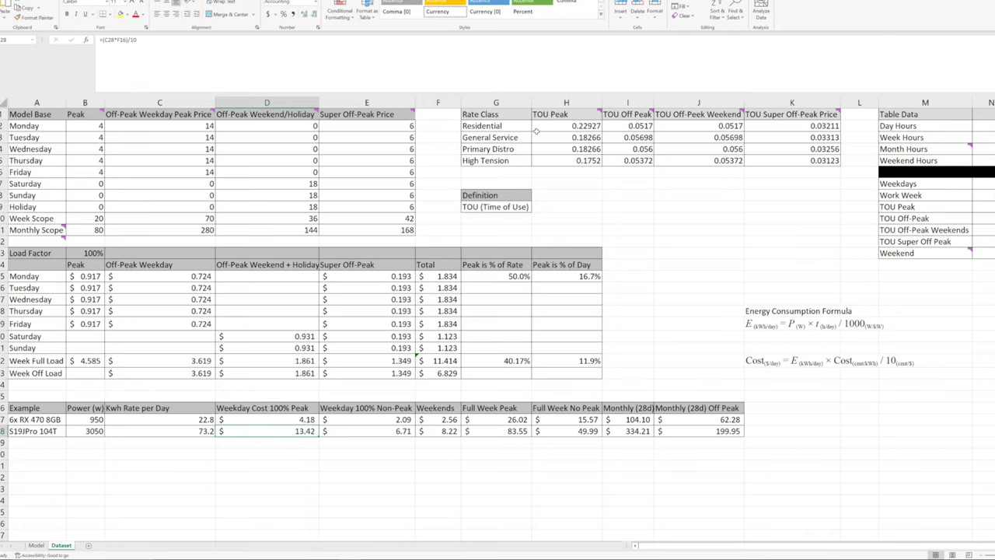
mouse_move(570, 116)
- Compare the S19JPro 104T's Full Week Peak and Full Week No Peak cost formulas
click(509, 429)
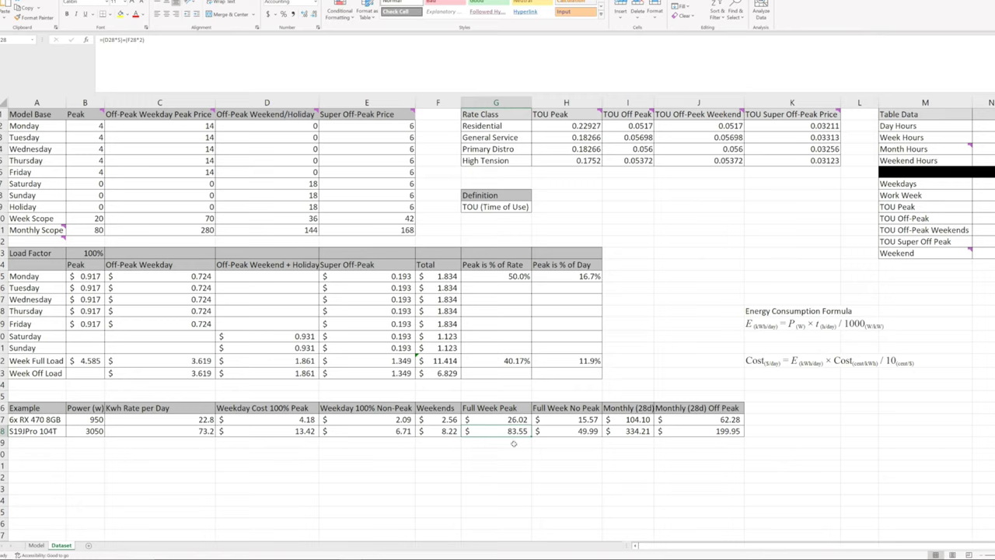
click(592, 433)
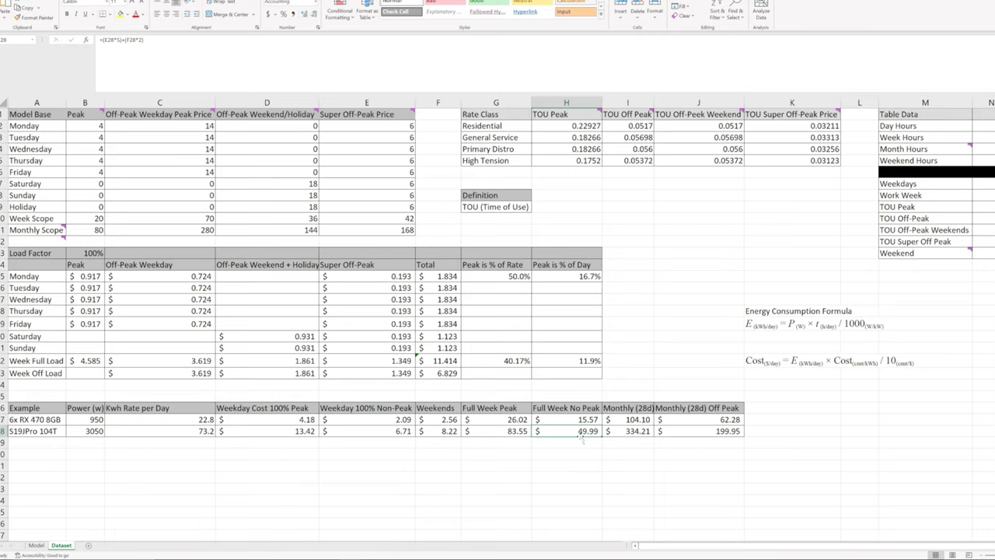
click(488, 429)
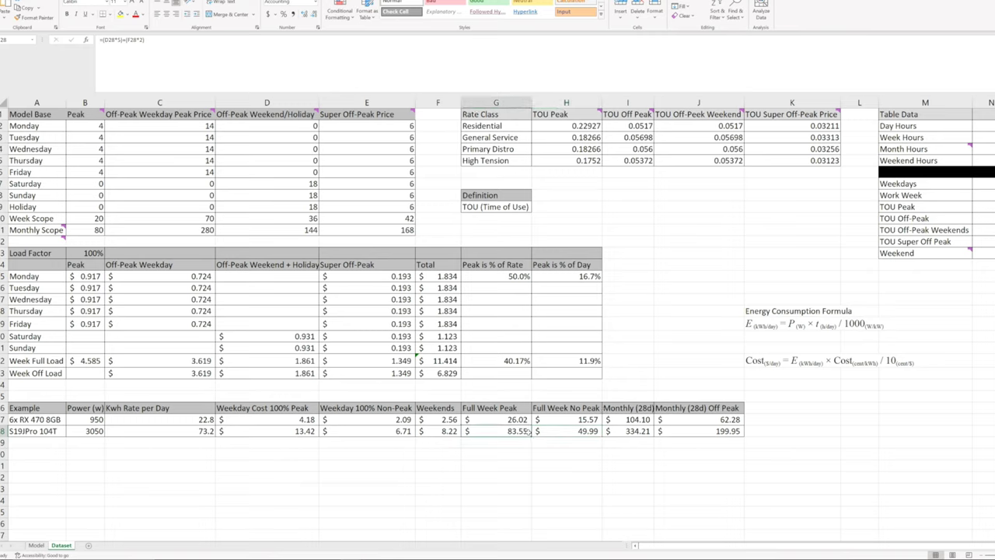
- Review the S19JPro 104T's monthly 28-day cost formula against the weekday peak hours in the Model Base table
click(636, 428)
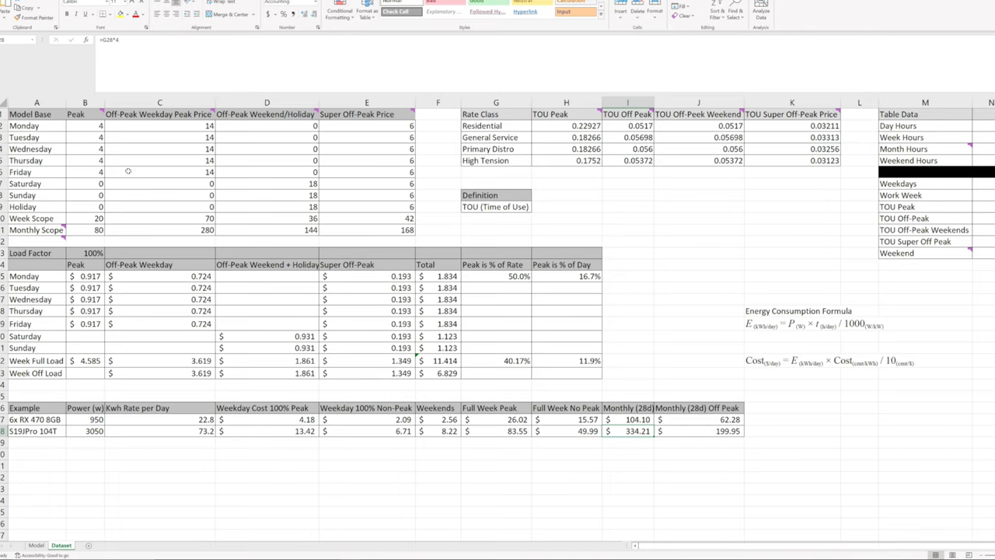
click(96, 136)
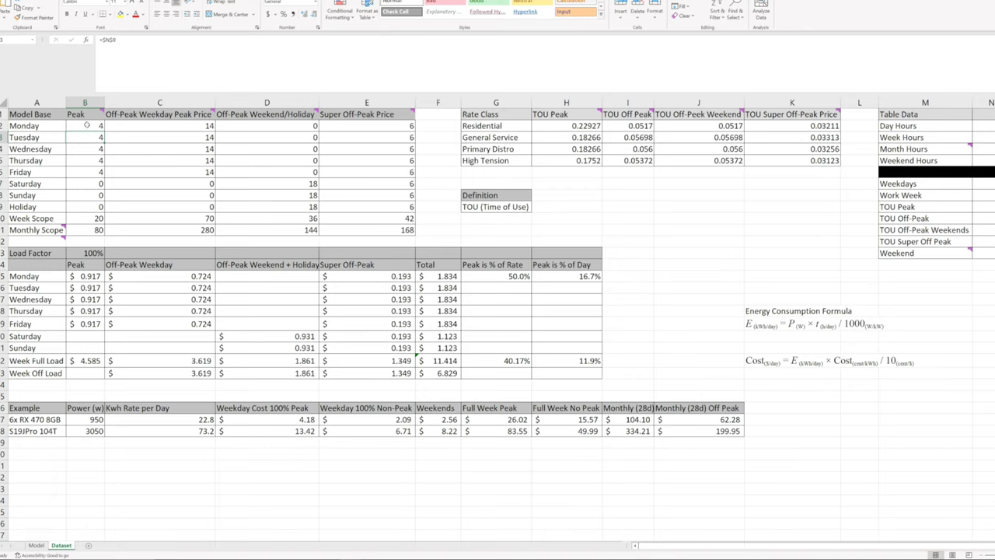
mouse_move(179, 115)
click(626, 431)
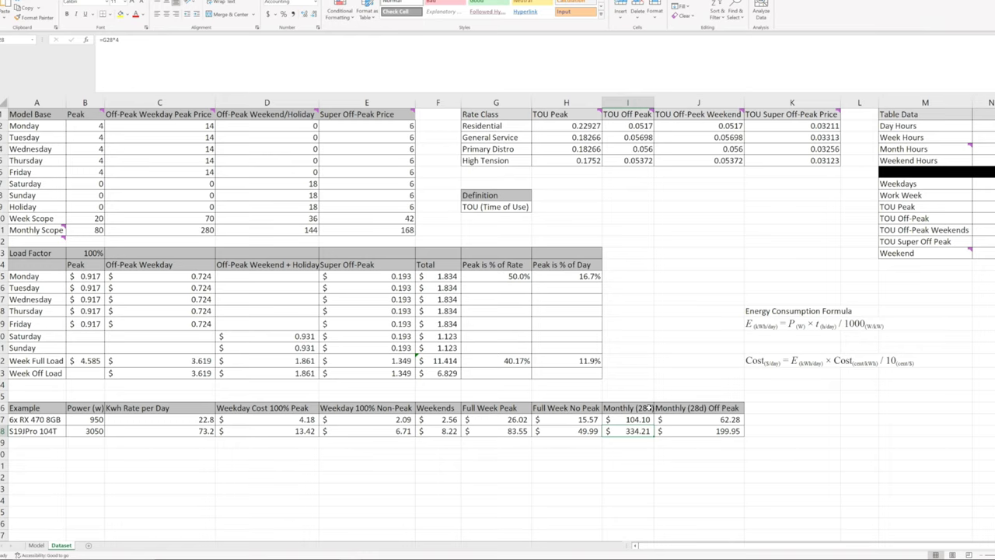
- Review both rigs' monthly 28-day peak costs alongside the Monday to Friday peak hours in the Model Base table
drag(645, 407, 642, 432)
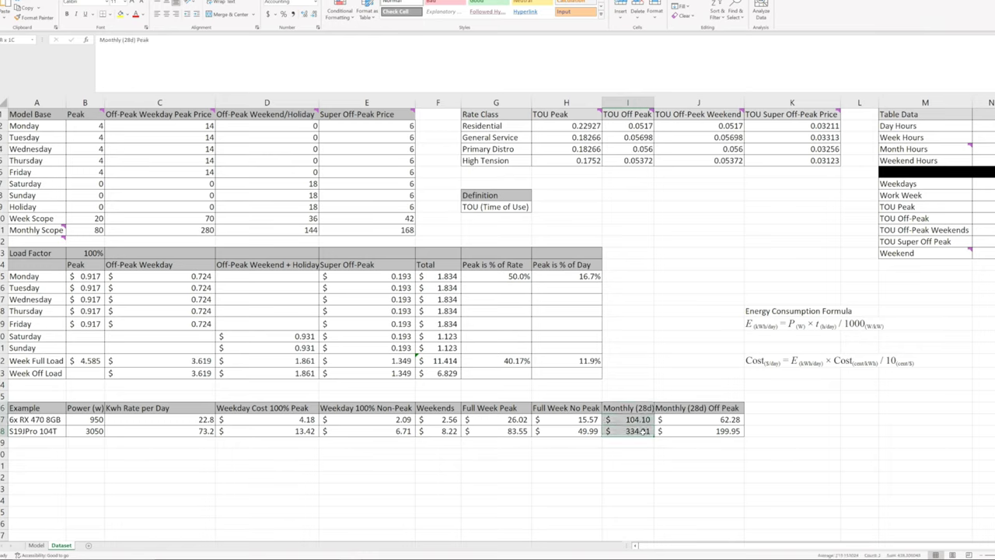
click(642, 431)
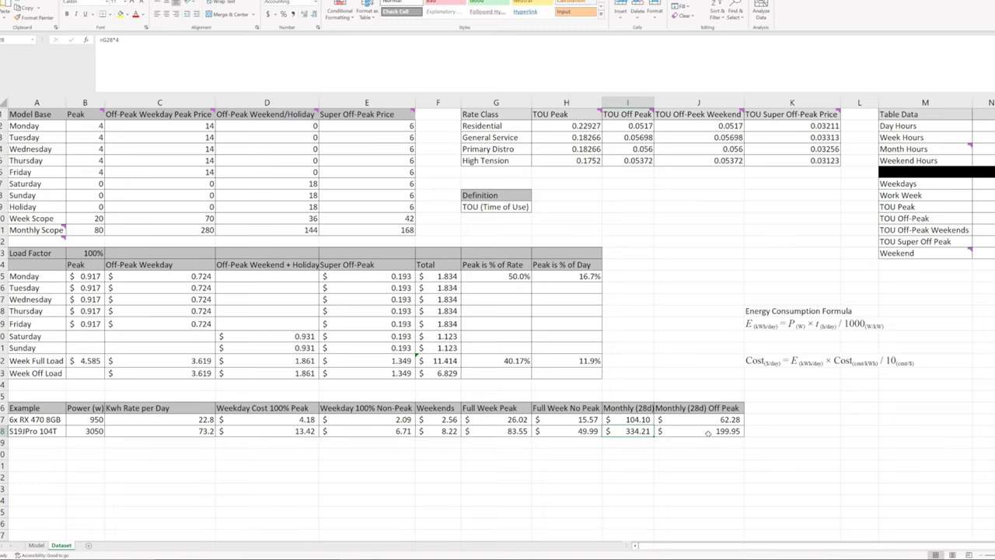
click(95, 126)
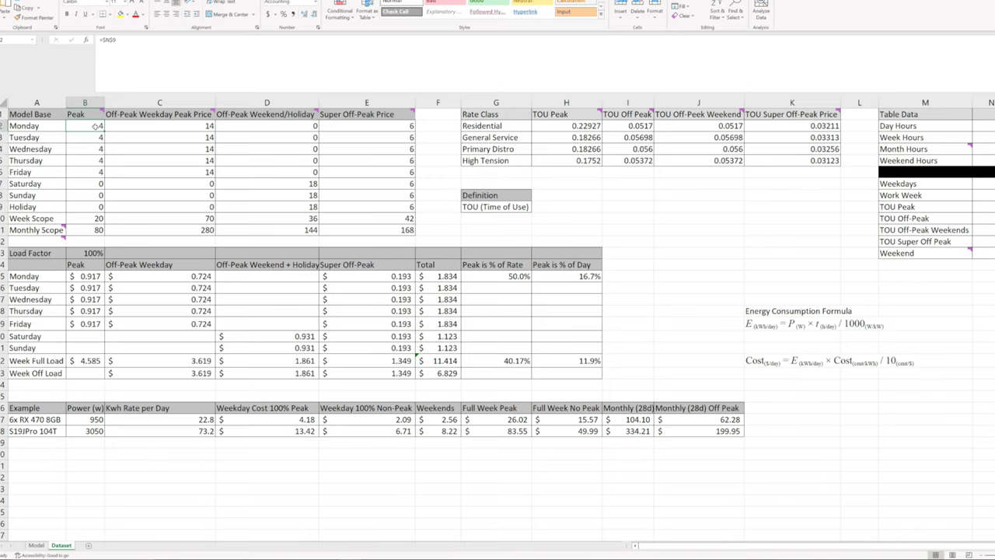
drag(96, 126, 105, 174)
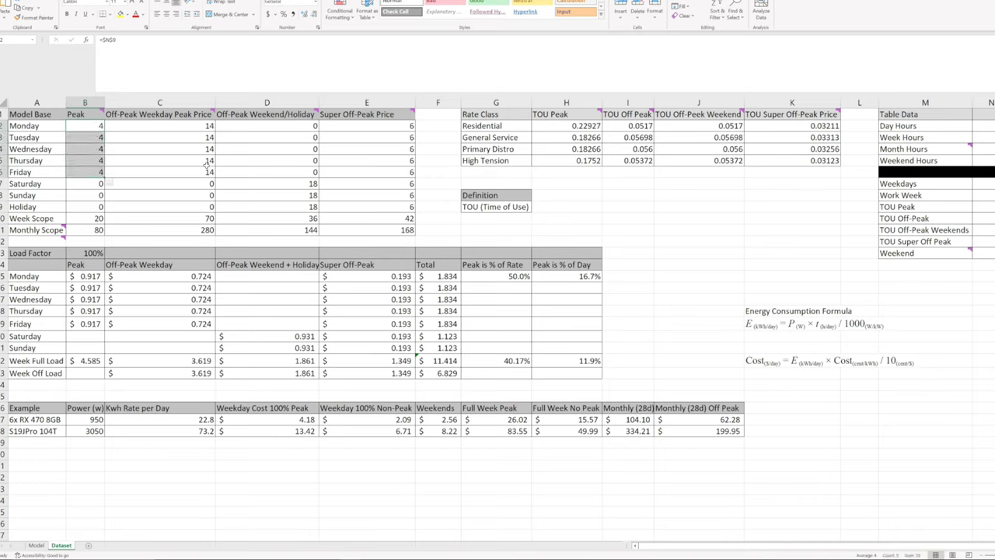
- Compare the S19JPro 104T's monthly 28-day off-peak cost formula with the Week Full Load peak percentages of rate and day
click(697, 426)
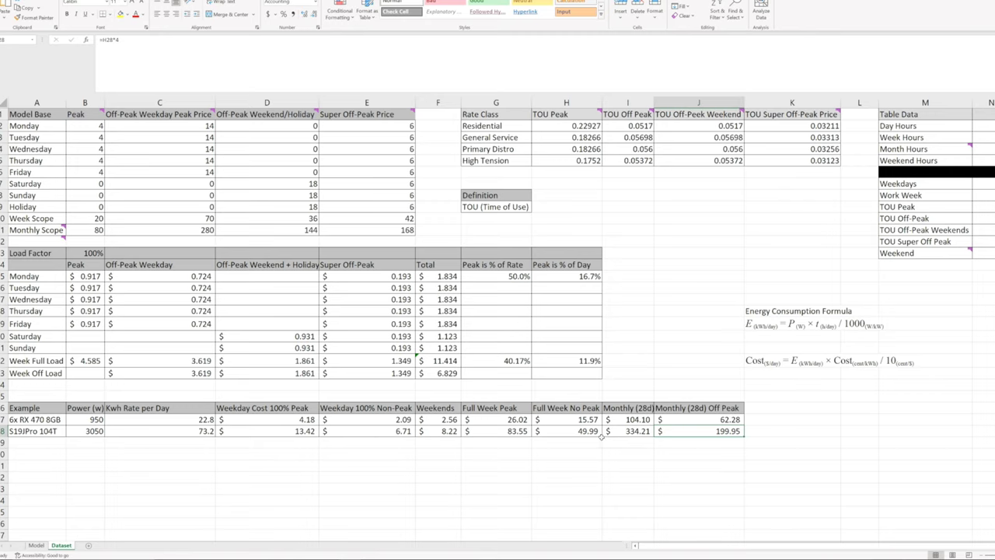
click(585, 362)
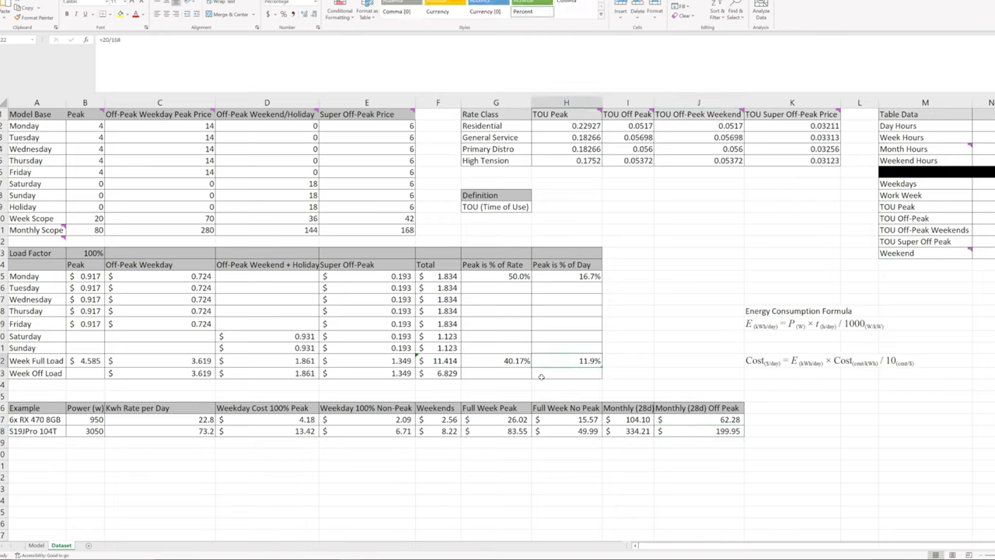
click(509, 361)
click(692, 427)
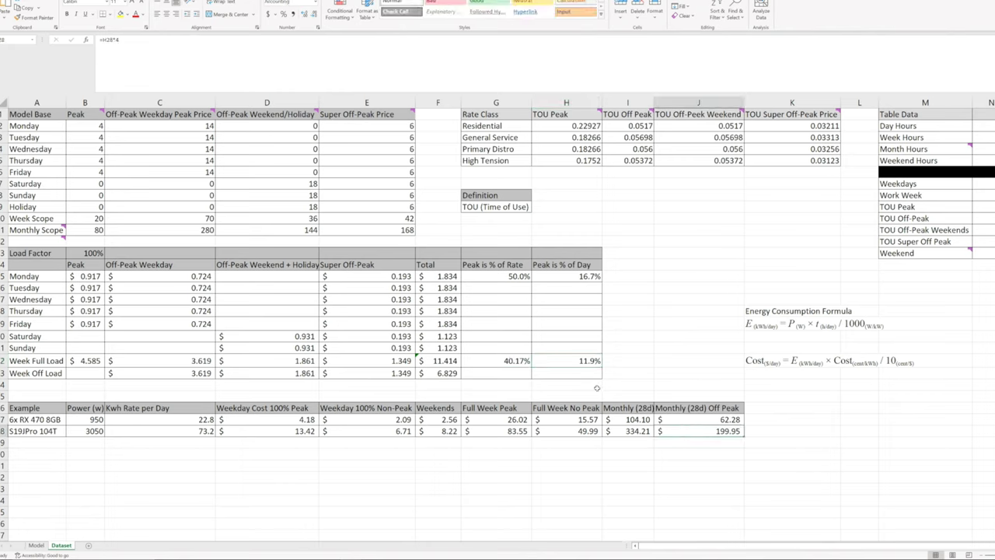
- Check the Weekend, TOU Peak, Weekend Hours and Week Hours entries in the Table Data list on the Dataset sheet
click(990, 230)
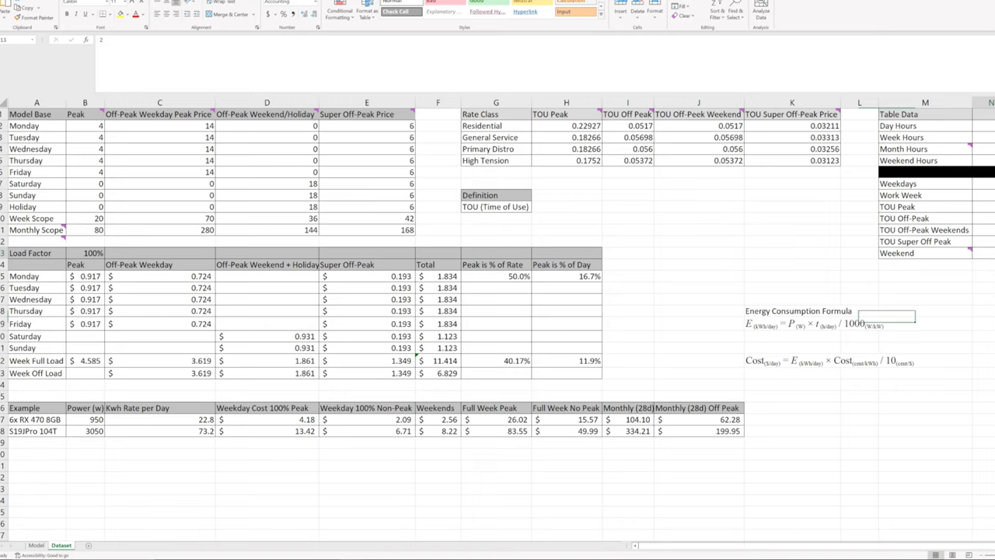
click(989, 208)
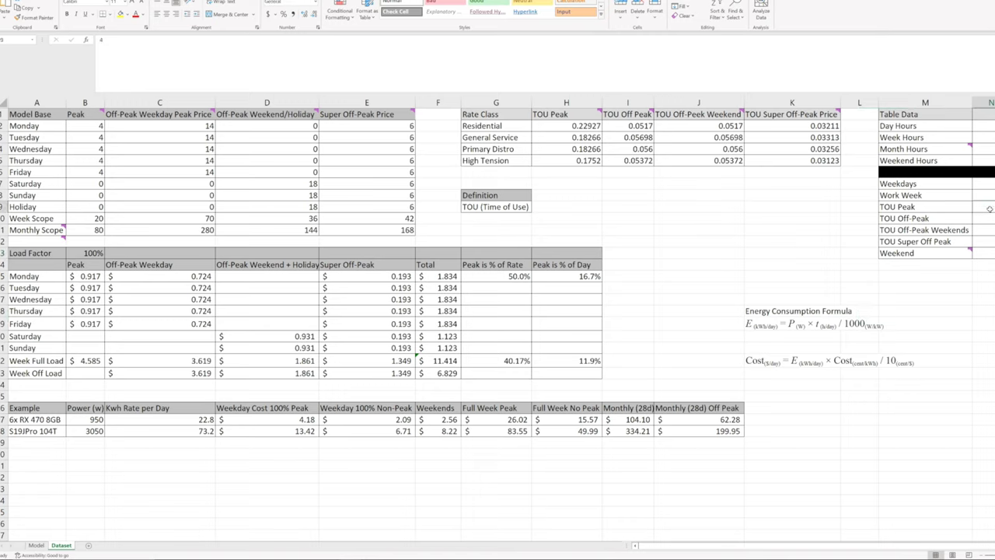
click(983, 159)
click(991, 133)
click(56, 546)
click(56, 546)
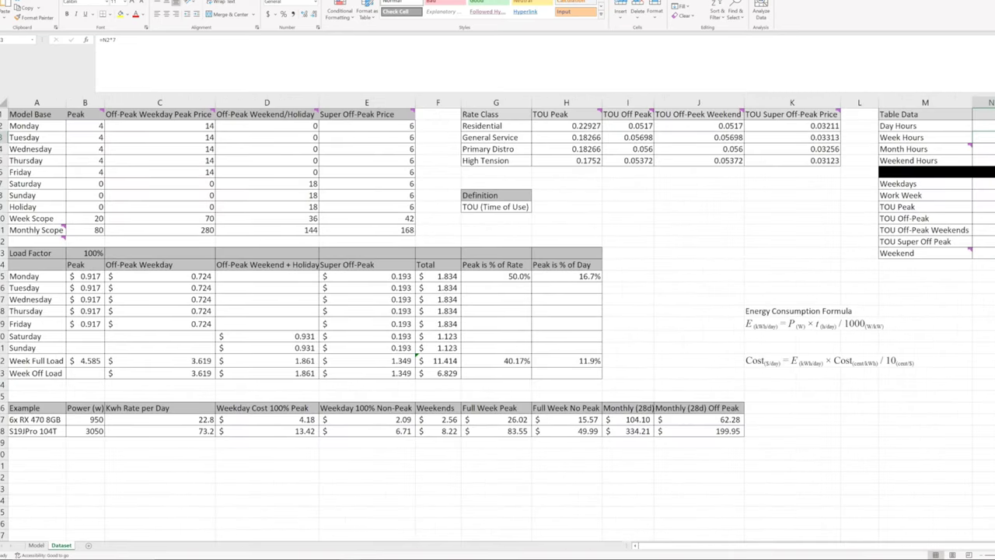